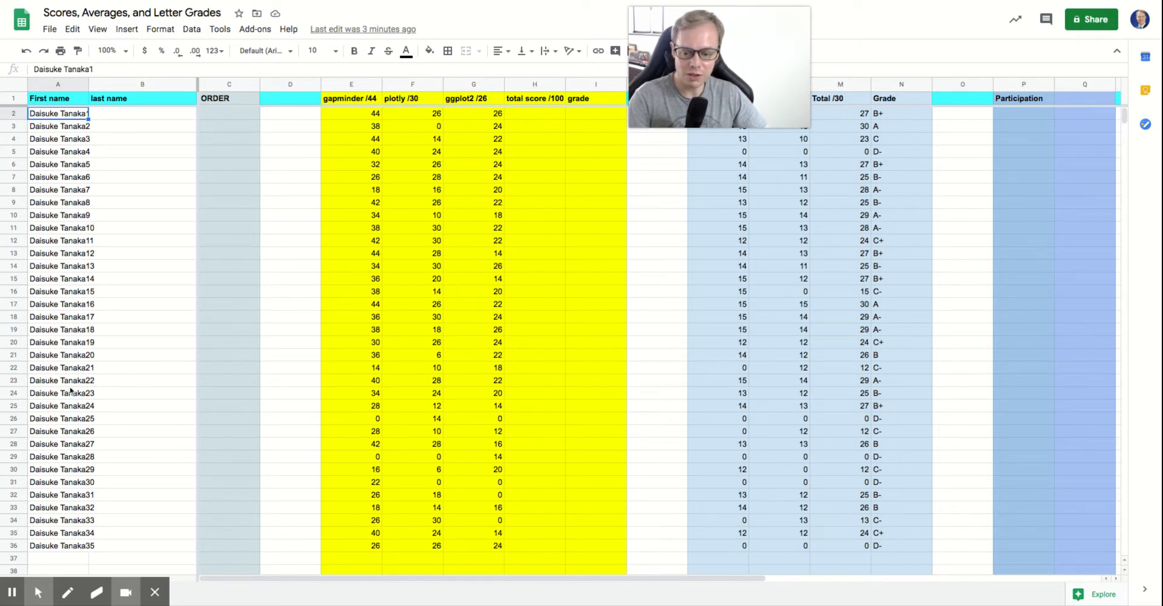
# Split the full names in A2:A36 into separate first name and last name columns.
pyautogui.keyDown('shift'); pyautogui.click(53, 547); pyautogui.keyUp('shift')
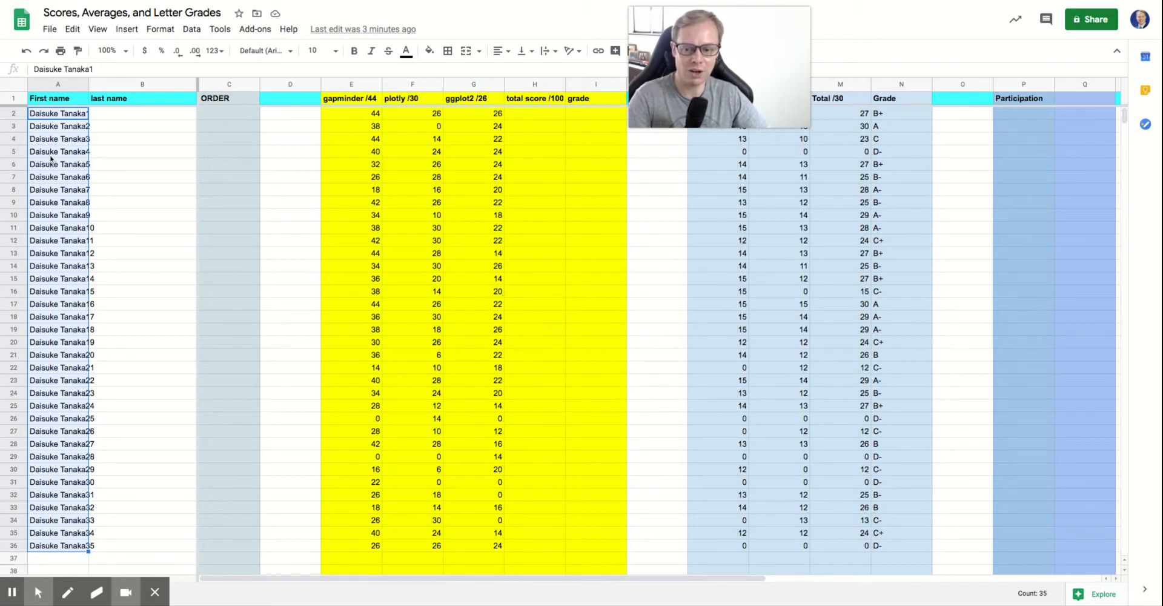
pyautogui.click(191, 31)
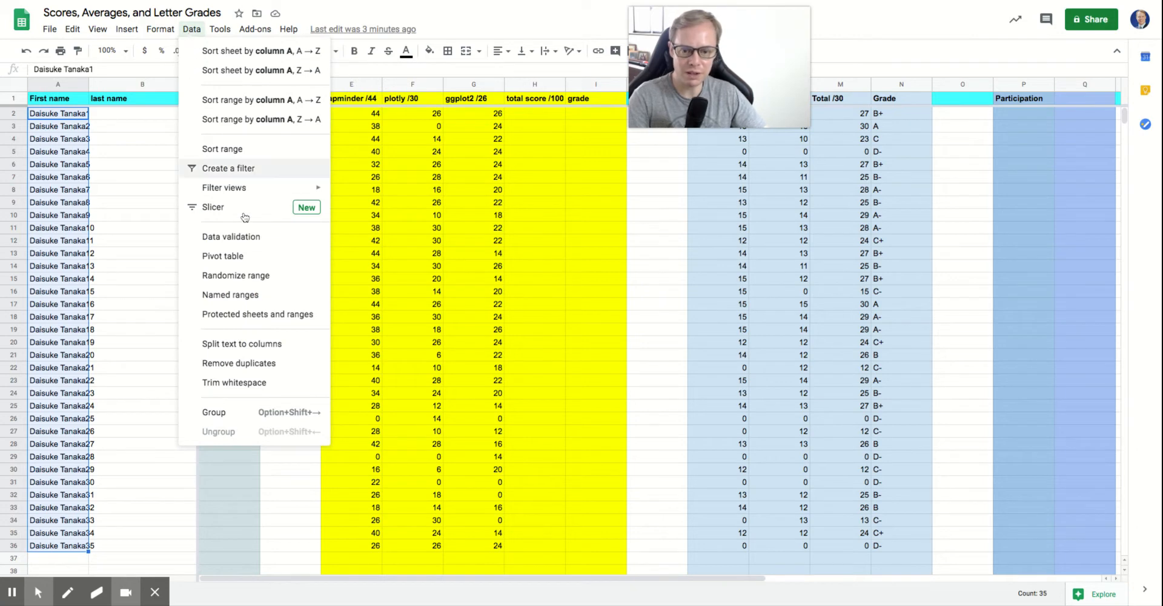
pyautogui.click(240, 345)
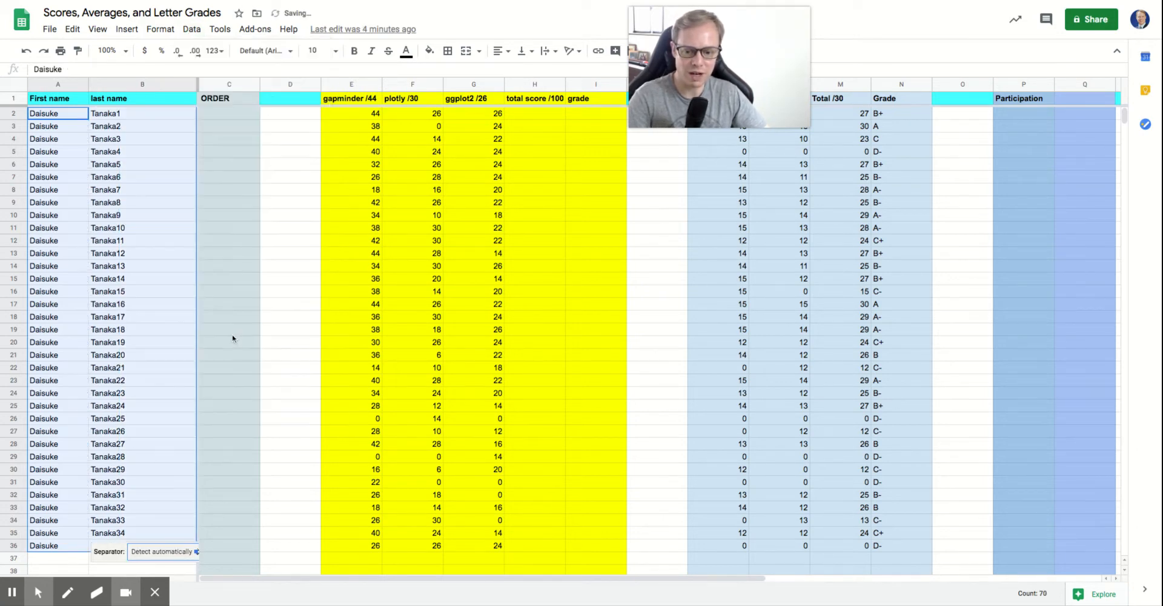
pyautogui.click(188, 552)
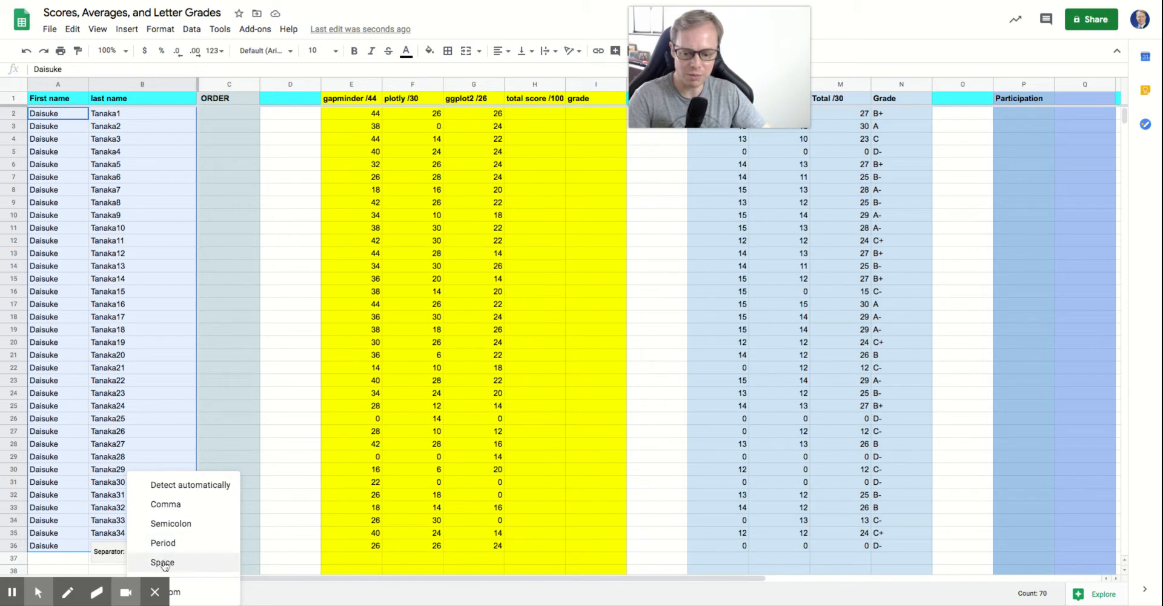
pyautogui.click(77, 556)
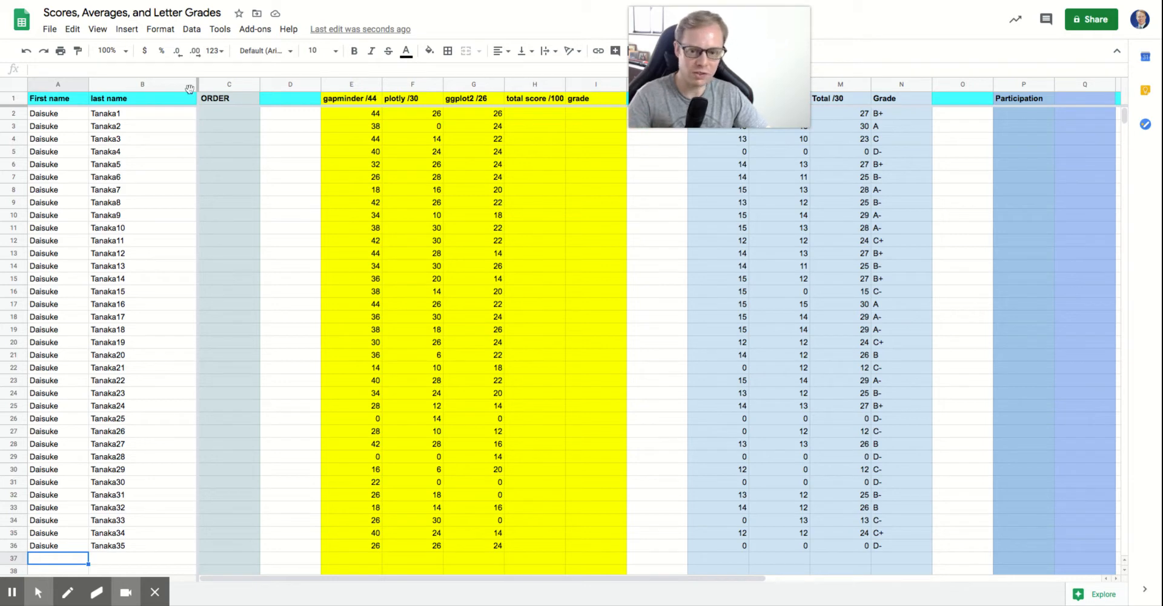
pyautogui.click(120, 85)
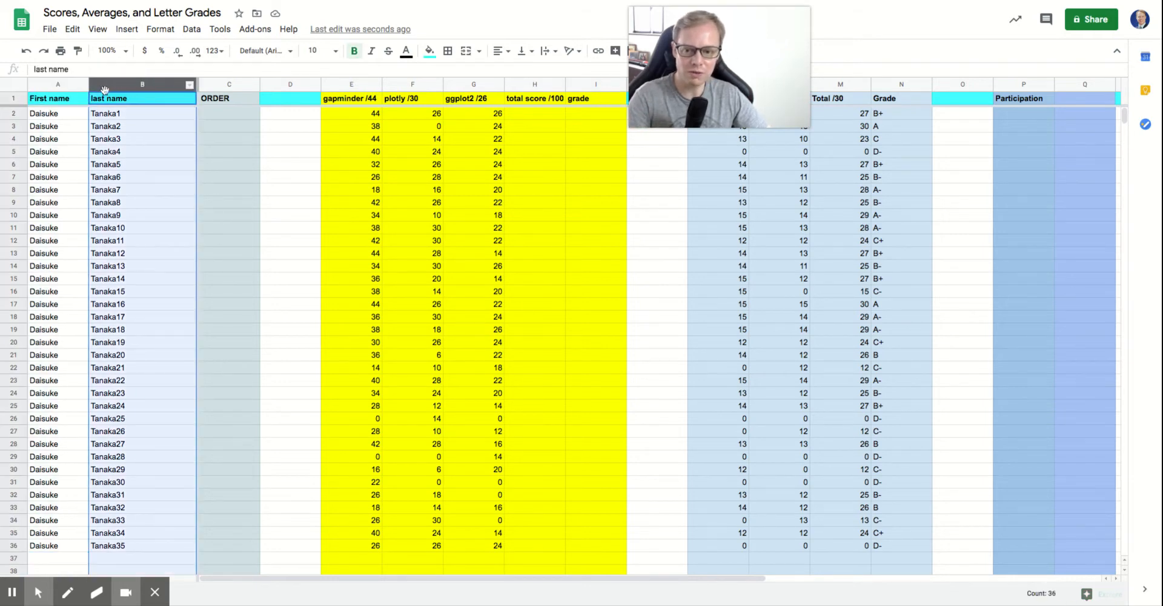
pyautogui.moveTo(573, 582); pyautogui.dragTo(570, 582)
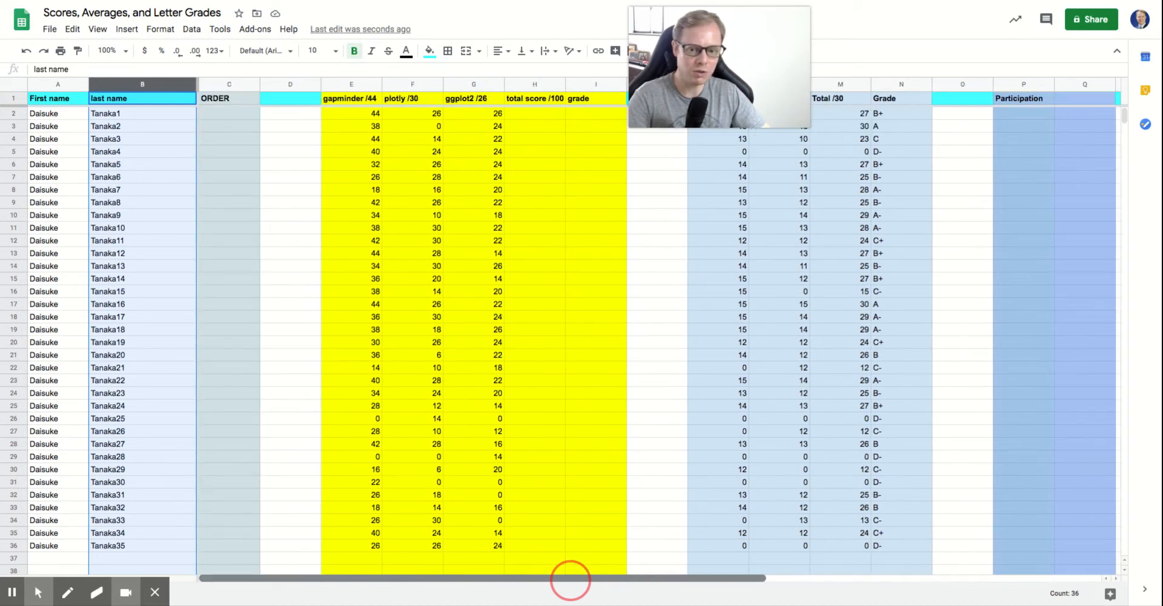
pyautogui.click(156, 119)
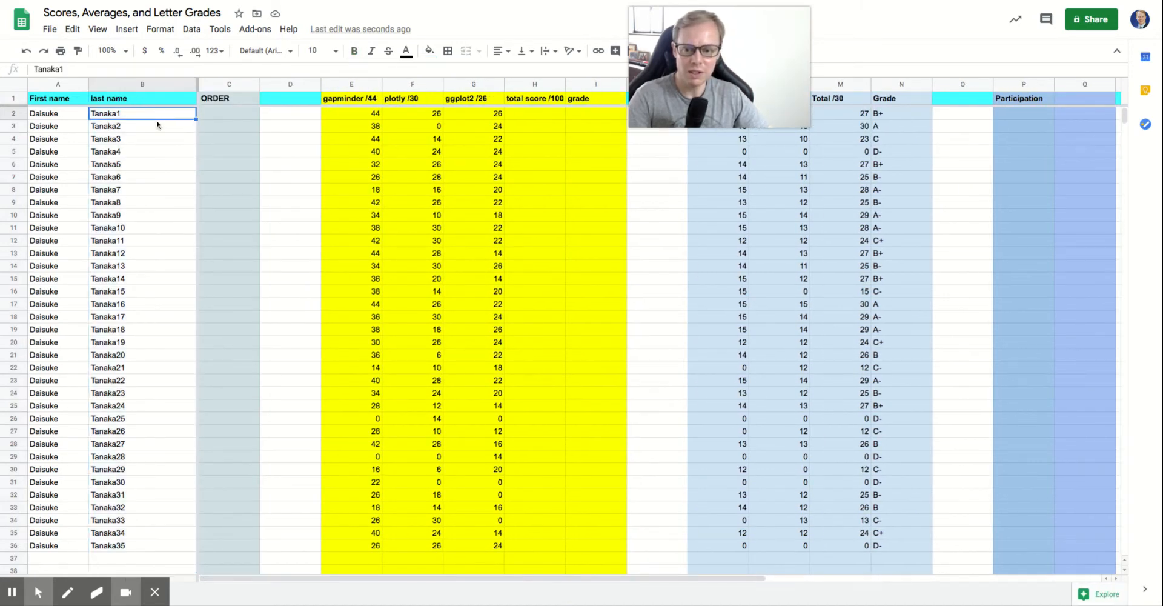
pyautogui.click(60, 113)
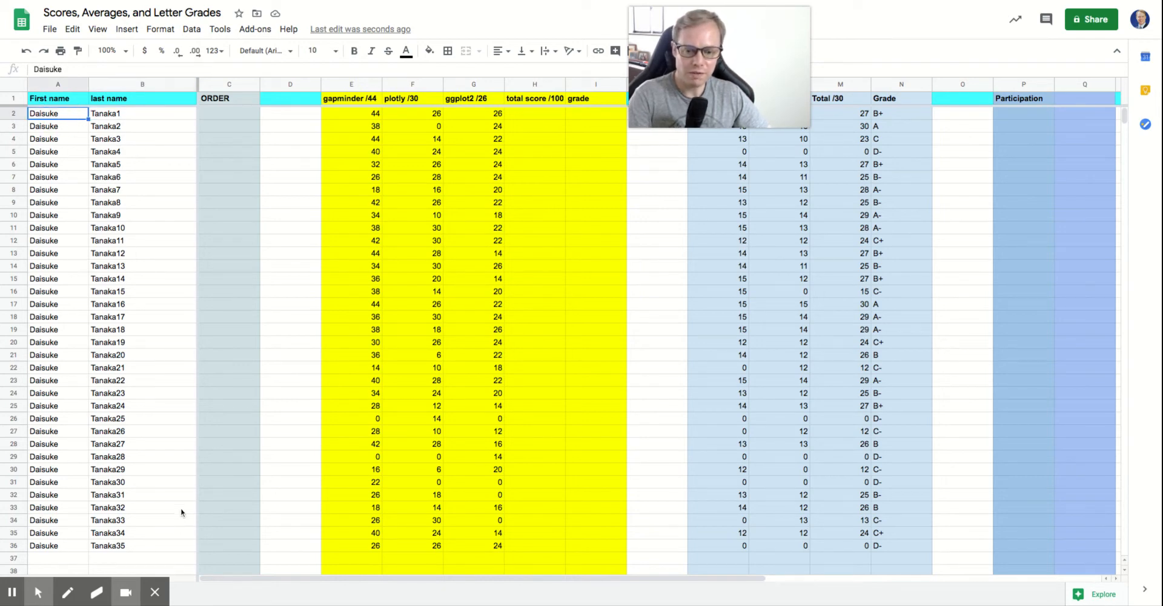
# Start the numbering in the ORDER column by entering 1 in C2 and 2 in C3.
pyautogui.click(216, 85)
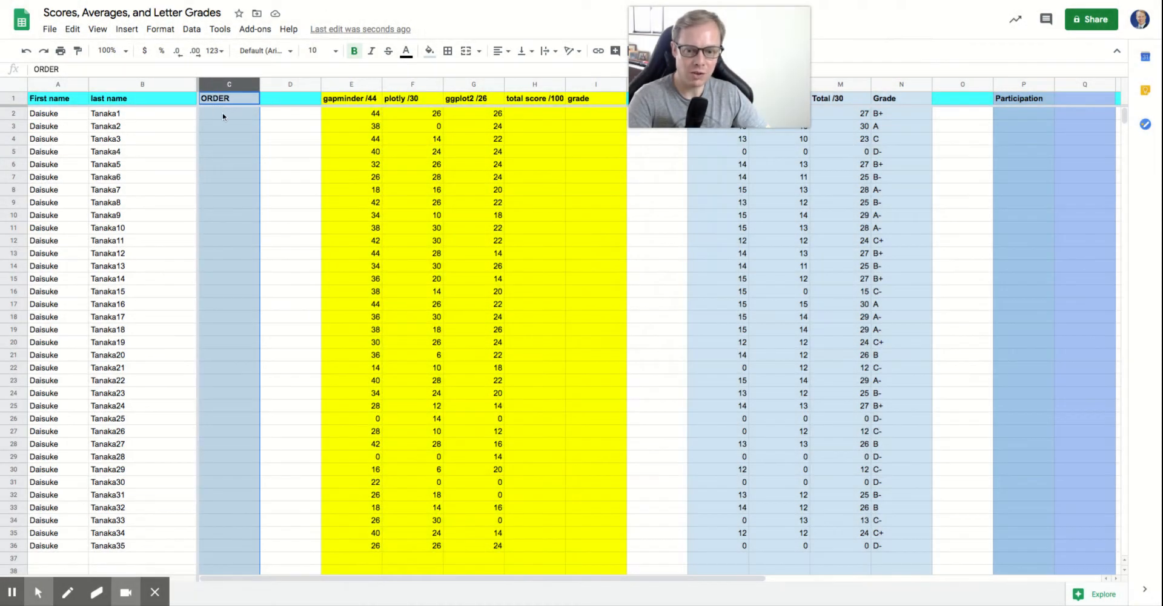
pyautogui.click(222, 116)
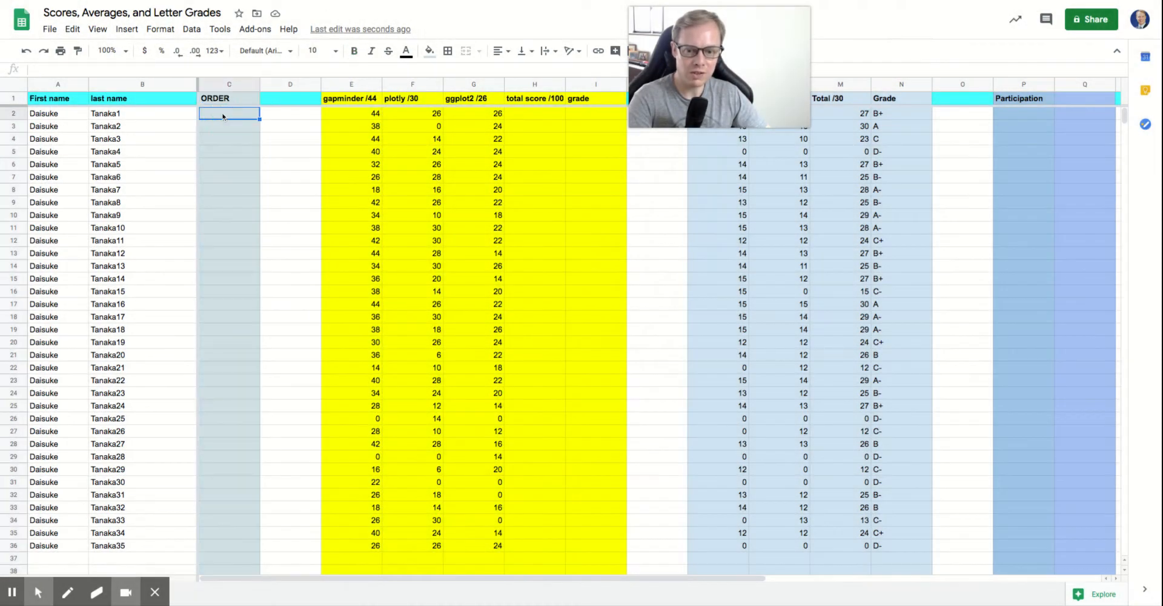
pyautogui.write('1')
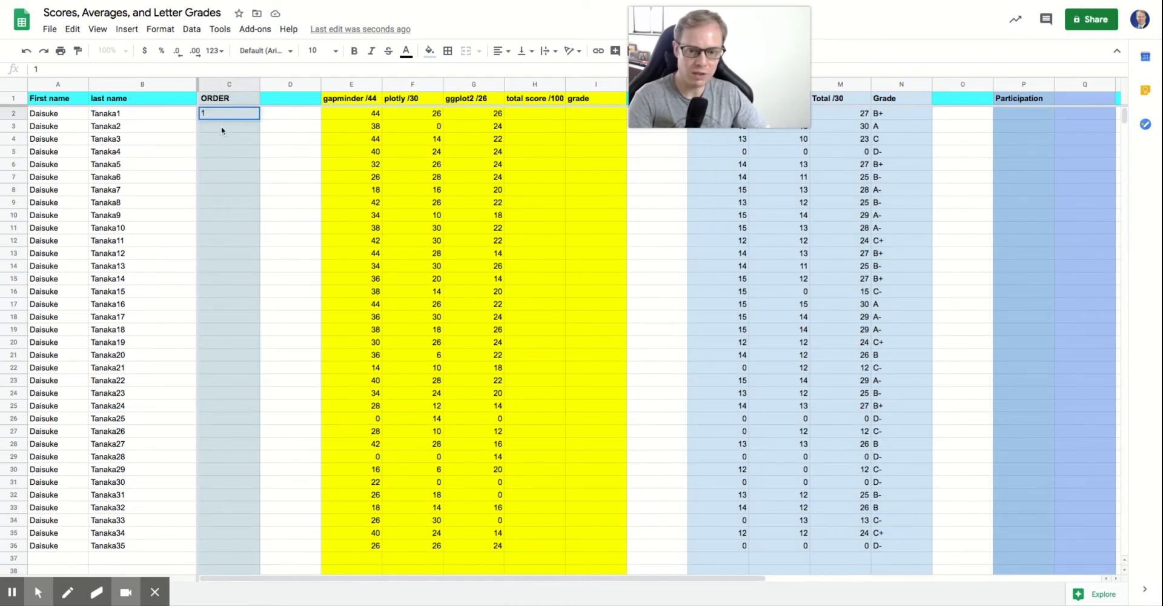
pyautogui.press('Return')
pyautogui.write('2')
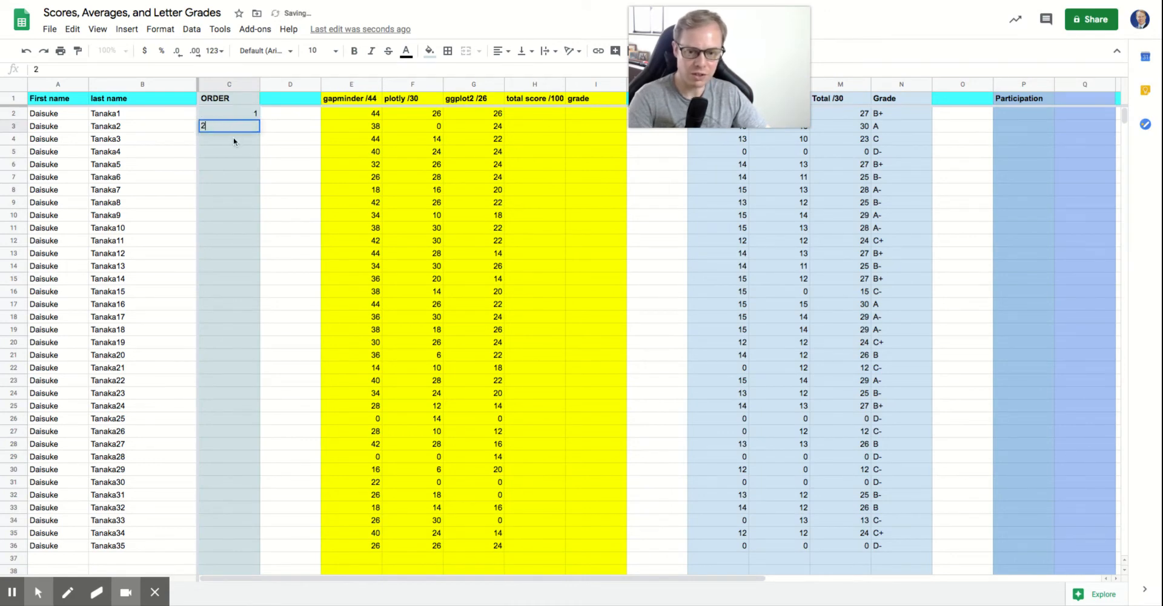
pyautogui.press('Return')
# Extend the number series from C2:C3 down the ORDER column through C36.
pyautogui.click(235, 115)
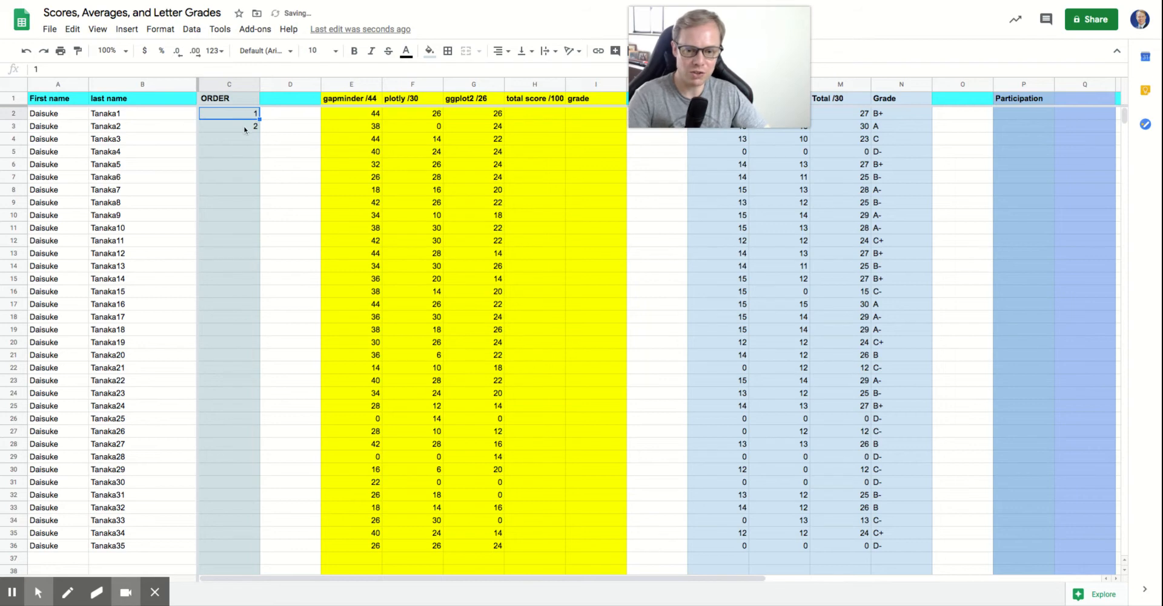
pyautogui.keyDown('shift'); pyautogui.click(247, 126); pyautogui.keyUp('shift')
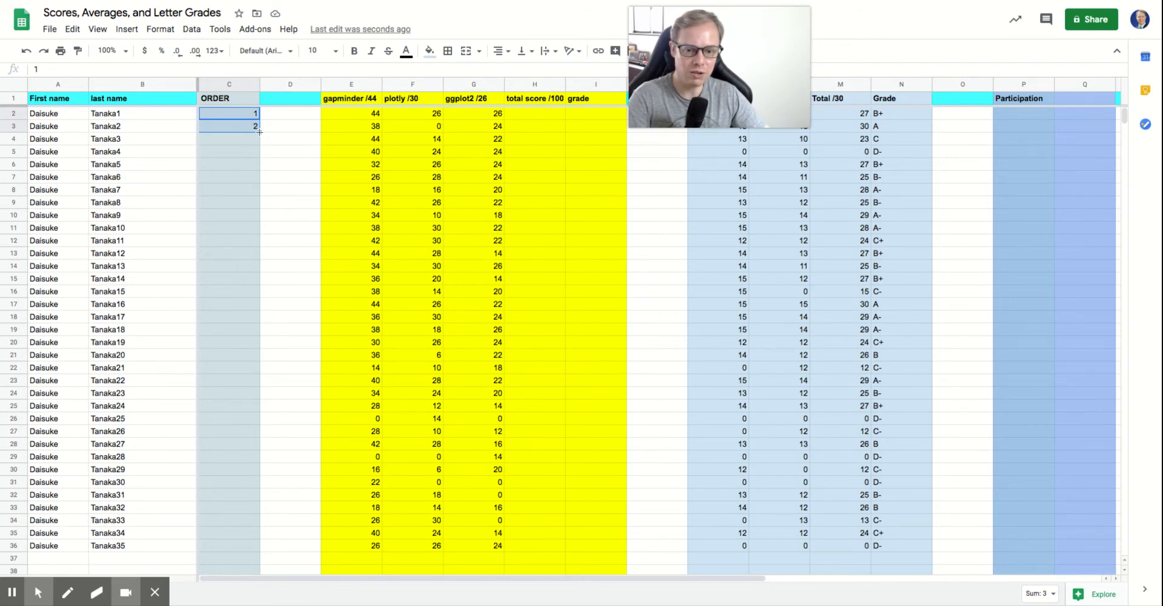
pyautogui.moveTo(259, 131); pyautogui.dragTo(264, 548)
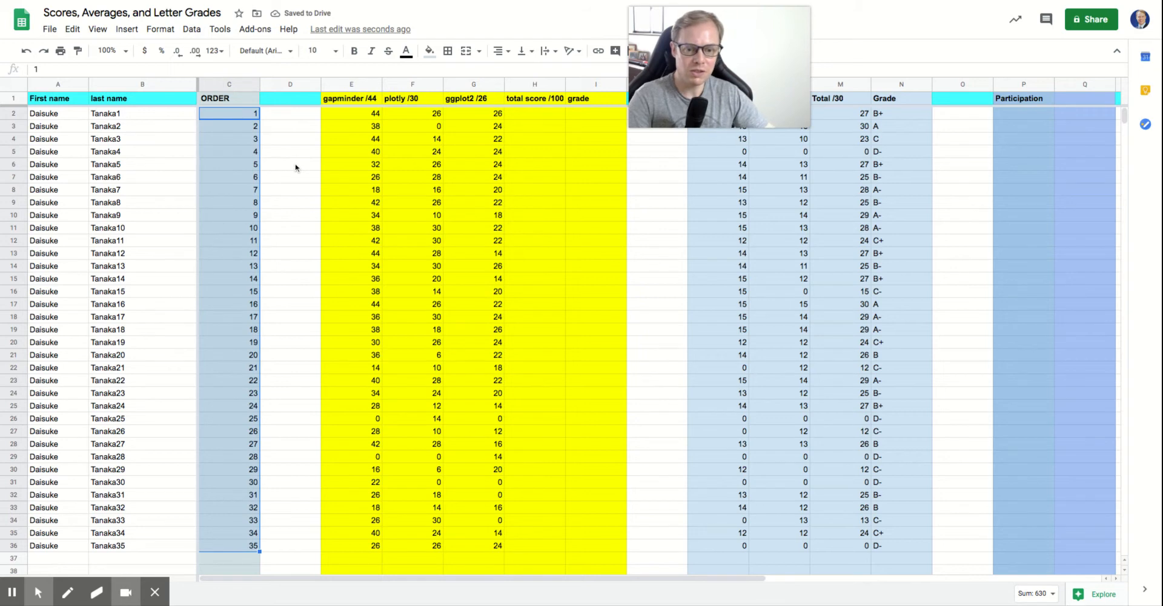
# Total the gapminder, plotly and ggplot2 scores in H2 with =SUM(E2:G2) and fill the formula down through H36.
pyautogui.click(352, 85)
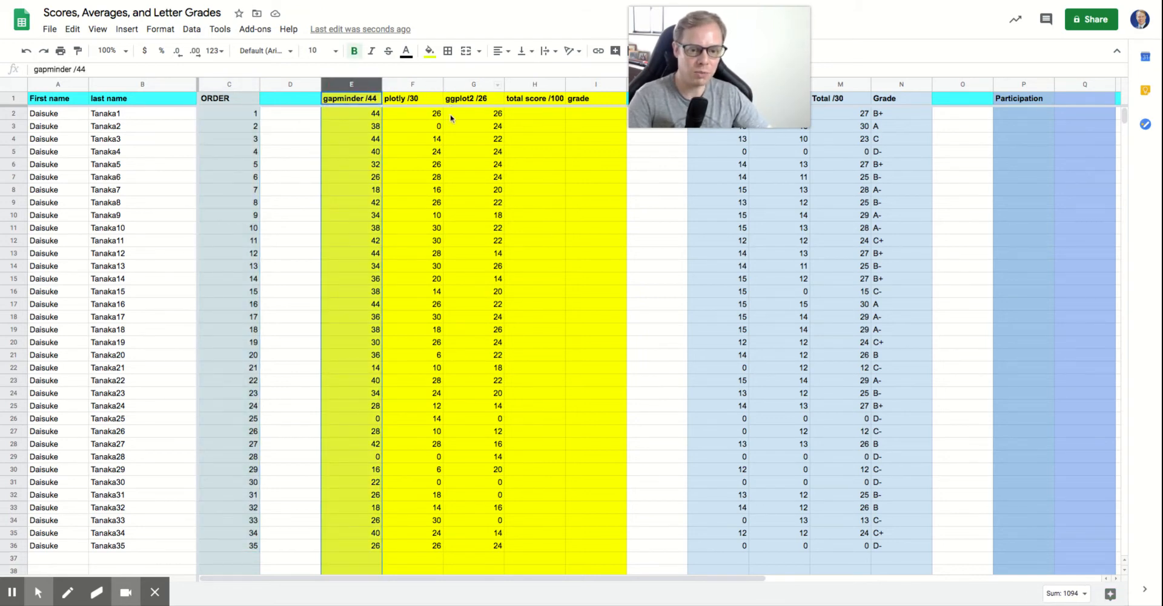
pyautogui.click(349, 114)
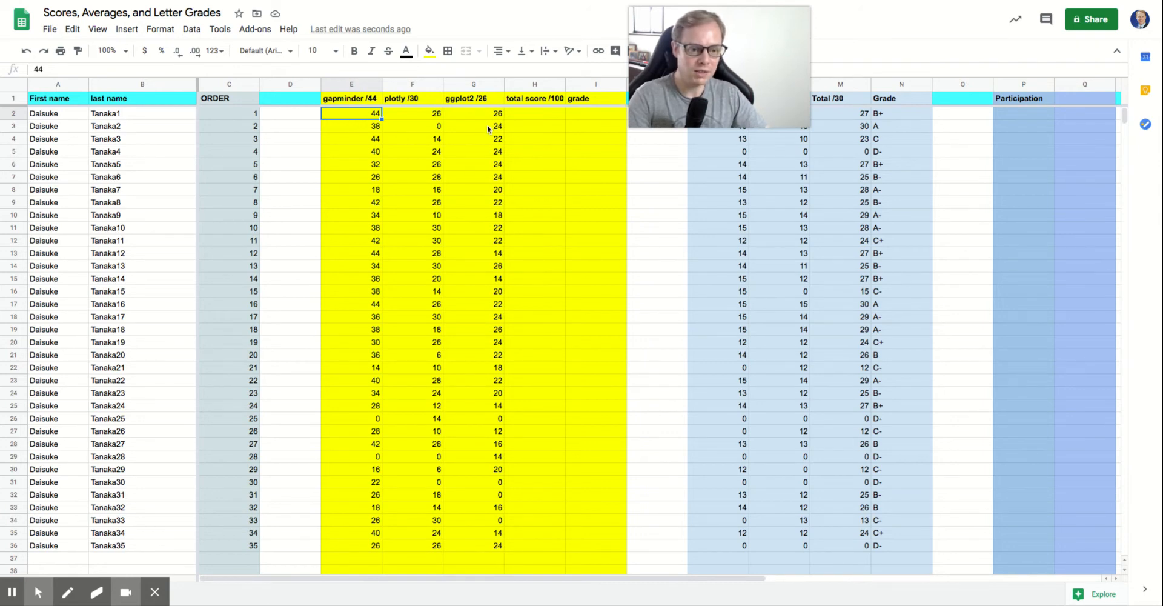
pyautogui.click(535, 117)
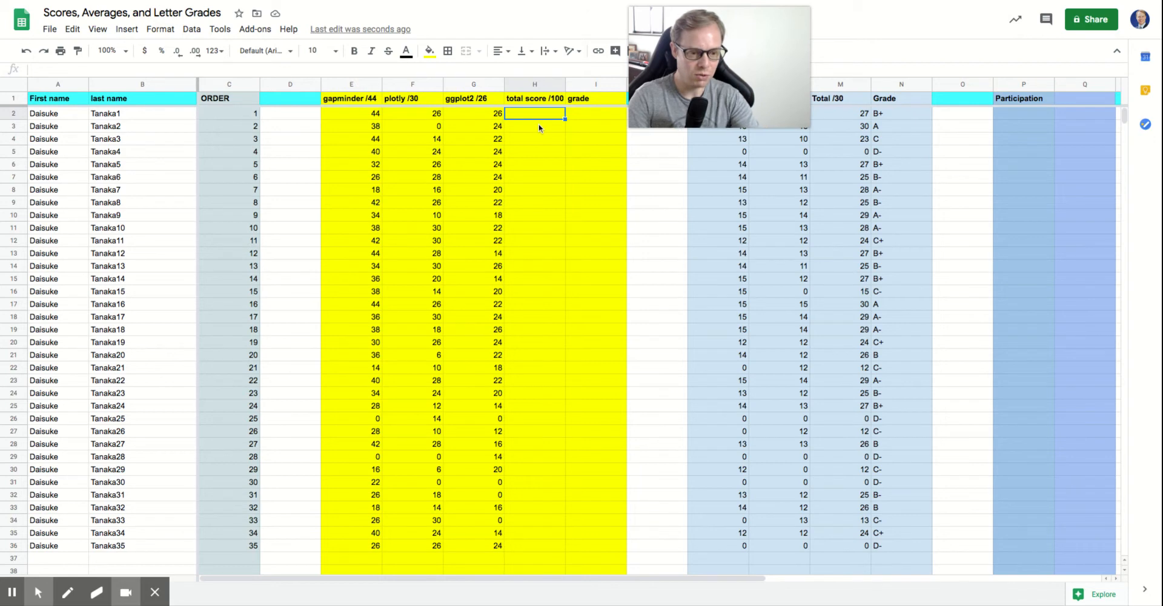
pyautogui.write('=SUM(')
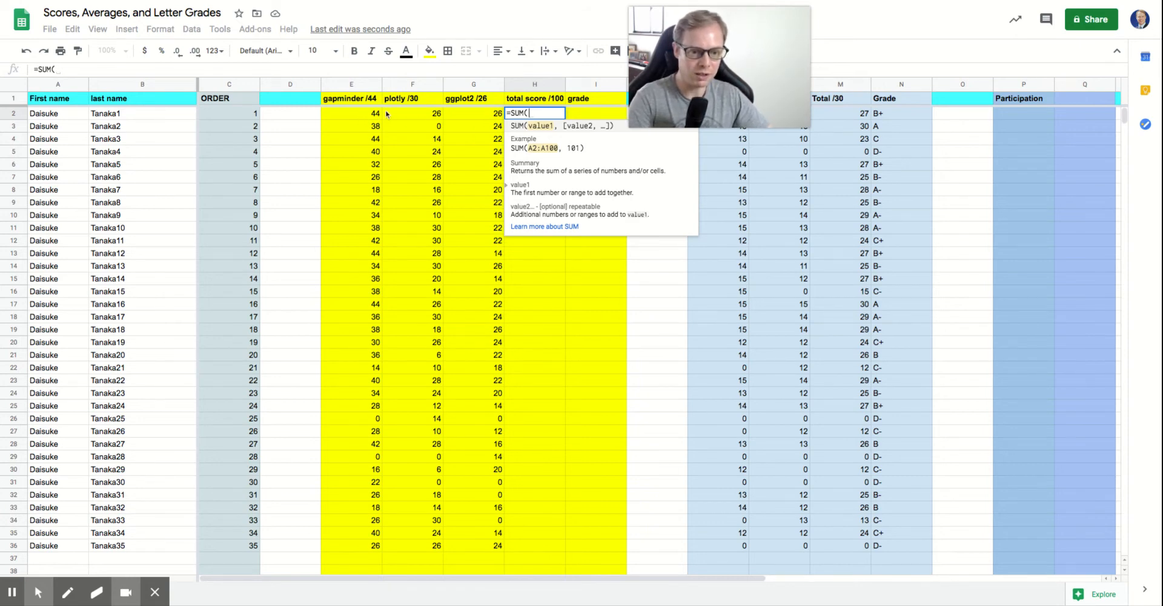
pyautogui.click(342, 115)
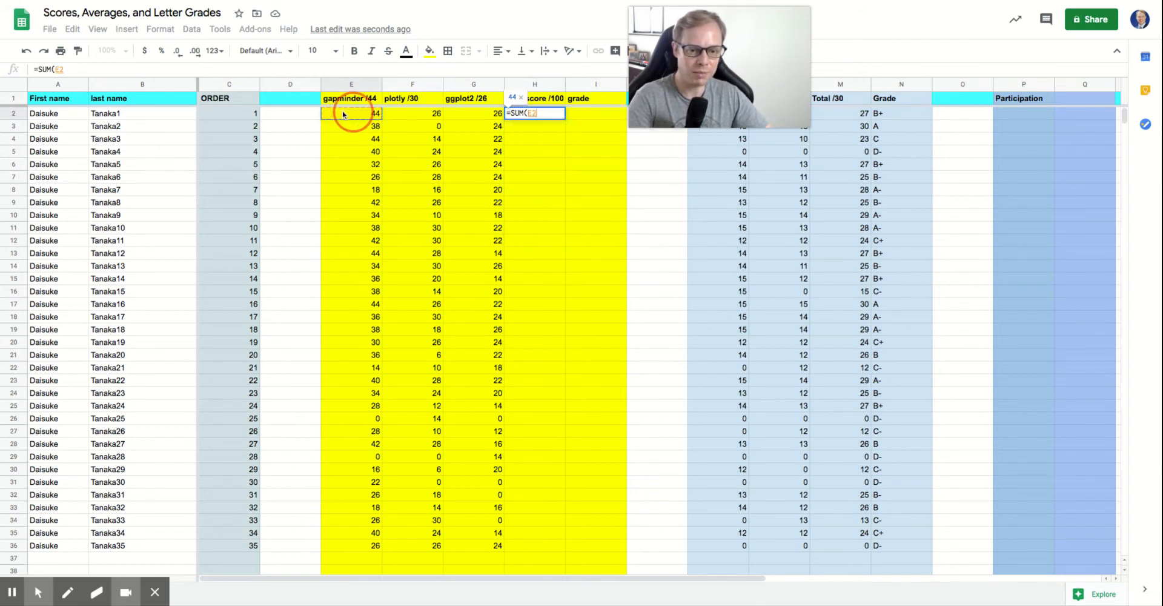
pyautogui.moveTo(342, 115); pyautogui.dragTo(478, 114)
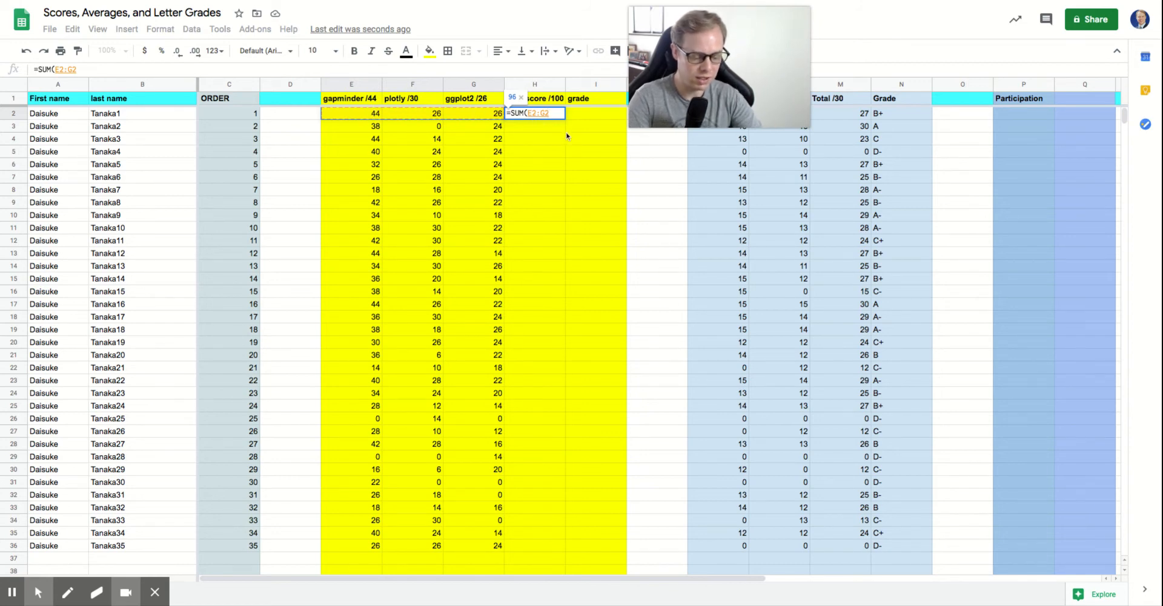
pyautogui.press('Return')
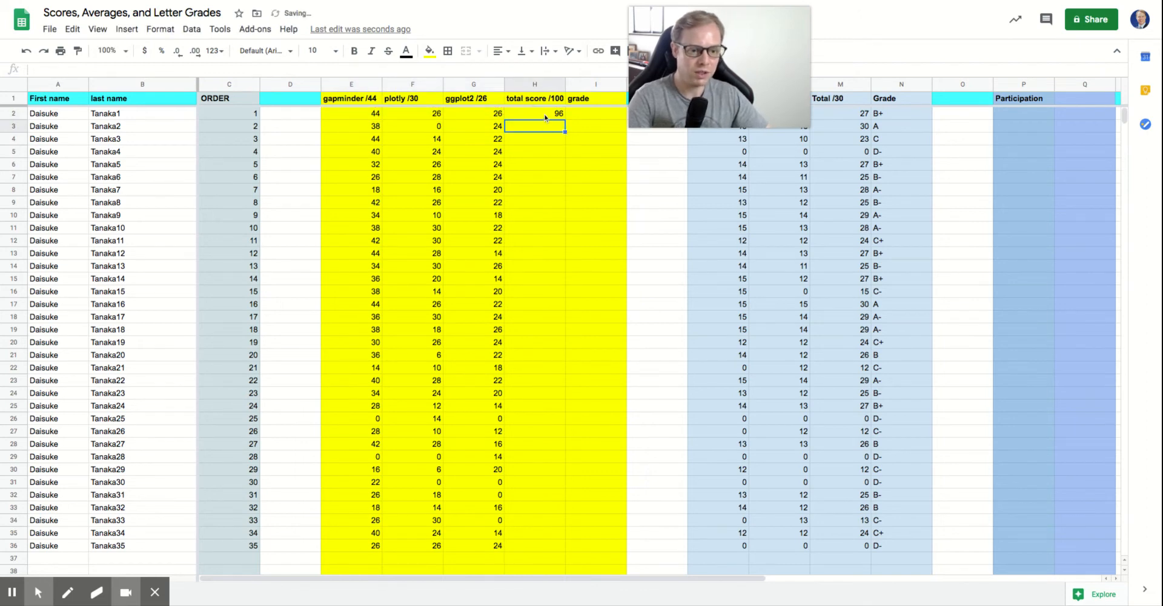
pyautogui.click(542, 115)
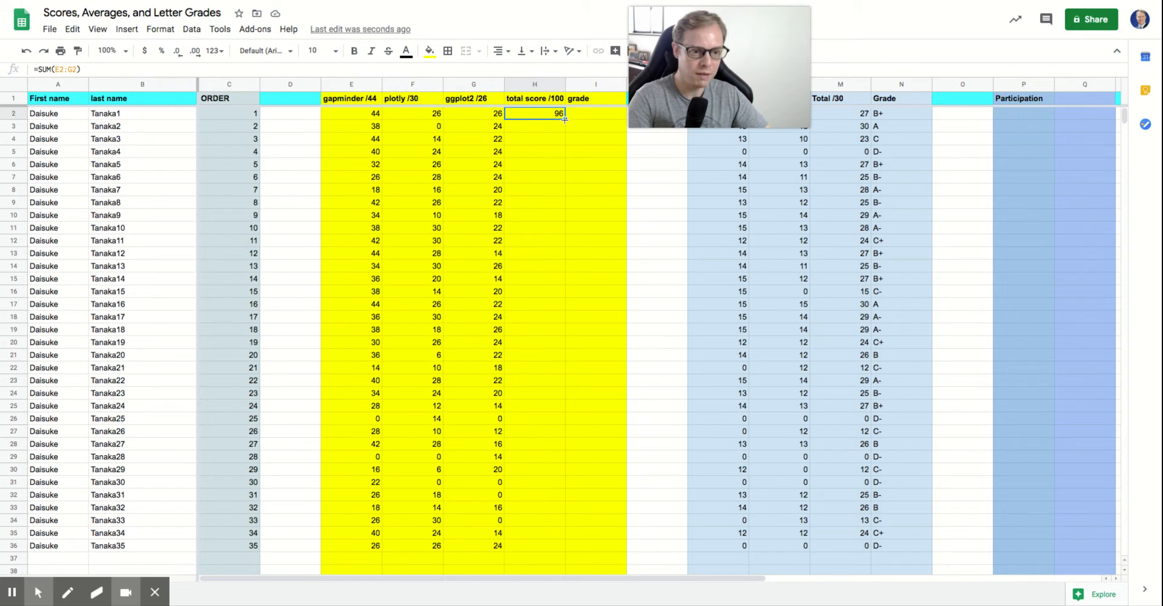
pyautogui.moveTo(565, 118); pyautogui.dragTo(555, 543)
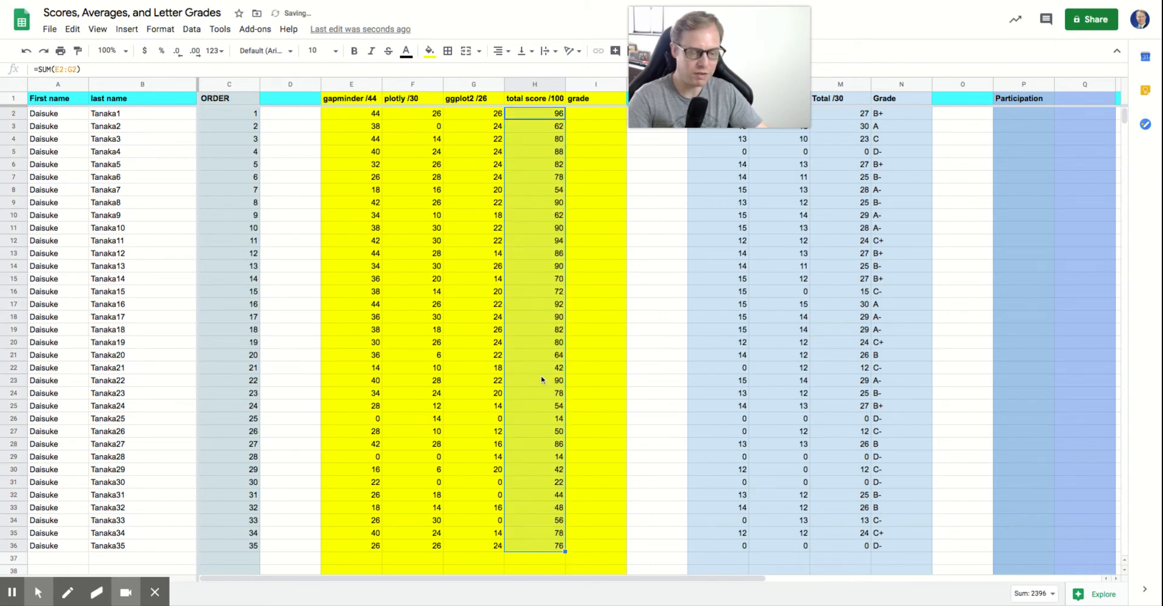
pyautogui.click(589, 153)
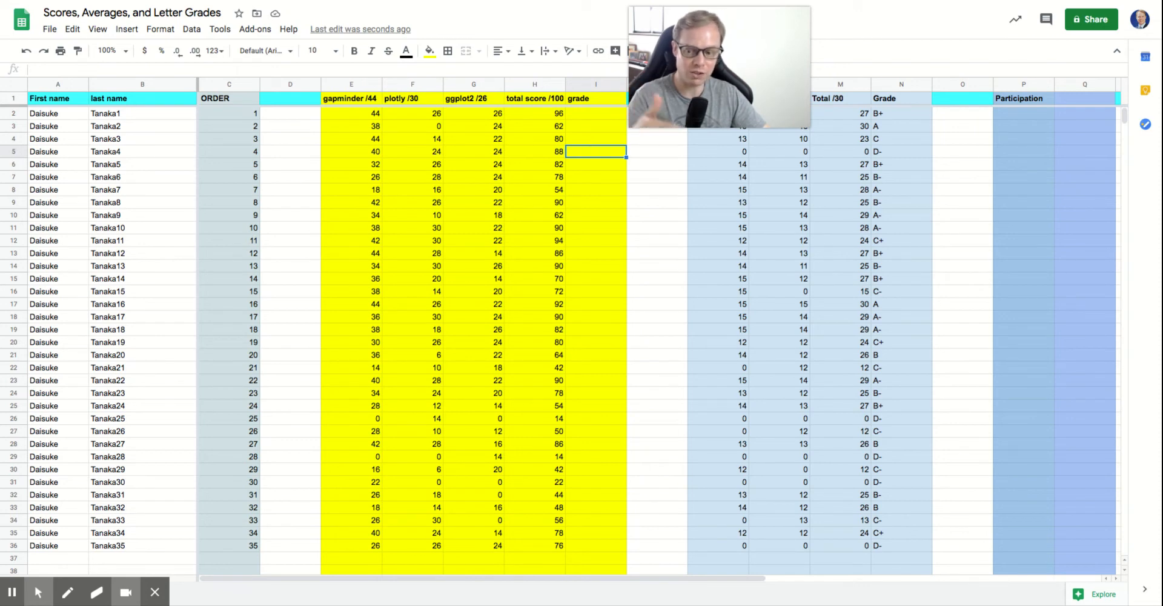
pyautogui.click(594, 115)
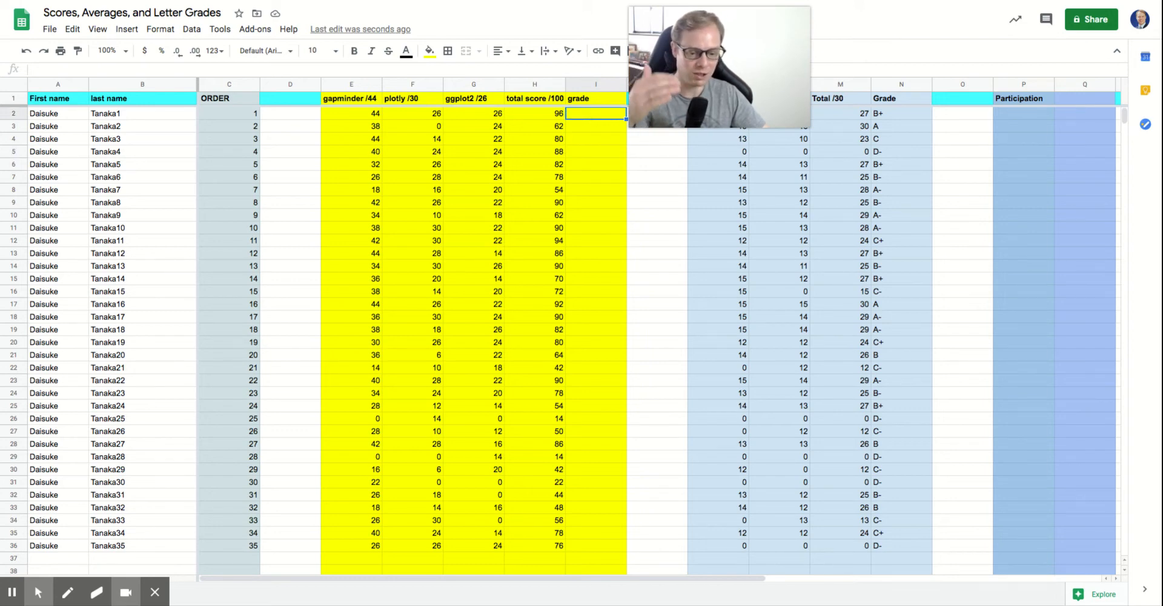
pyautogui.click(239, 114)
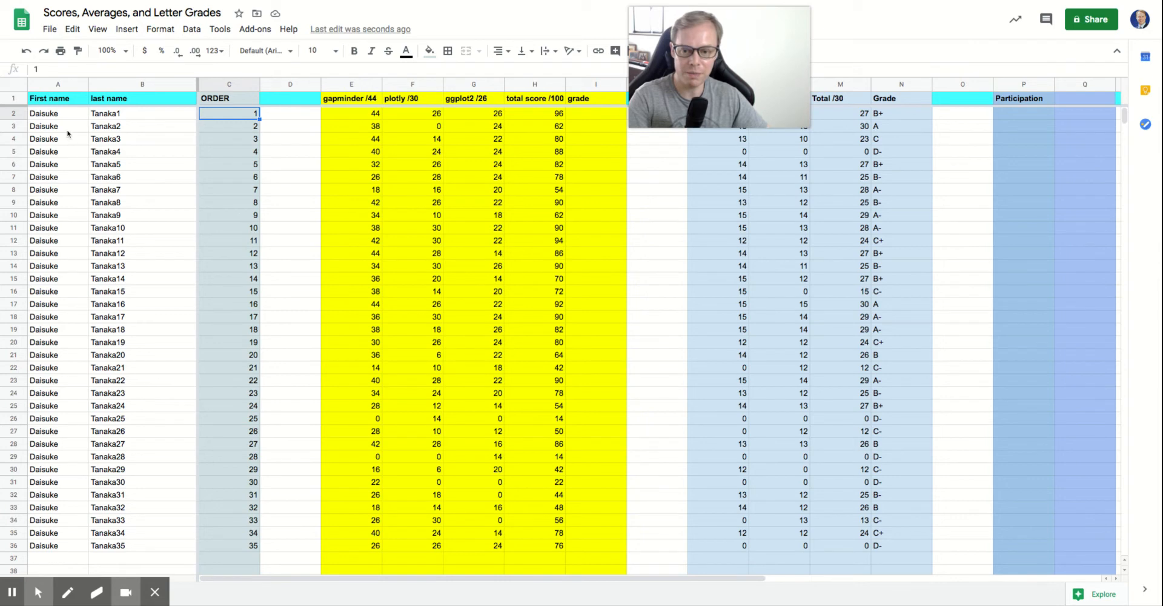
pyautogui.click(18, 100)
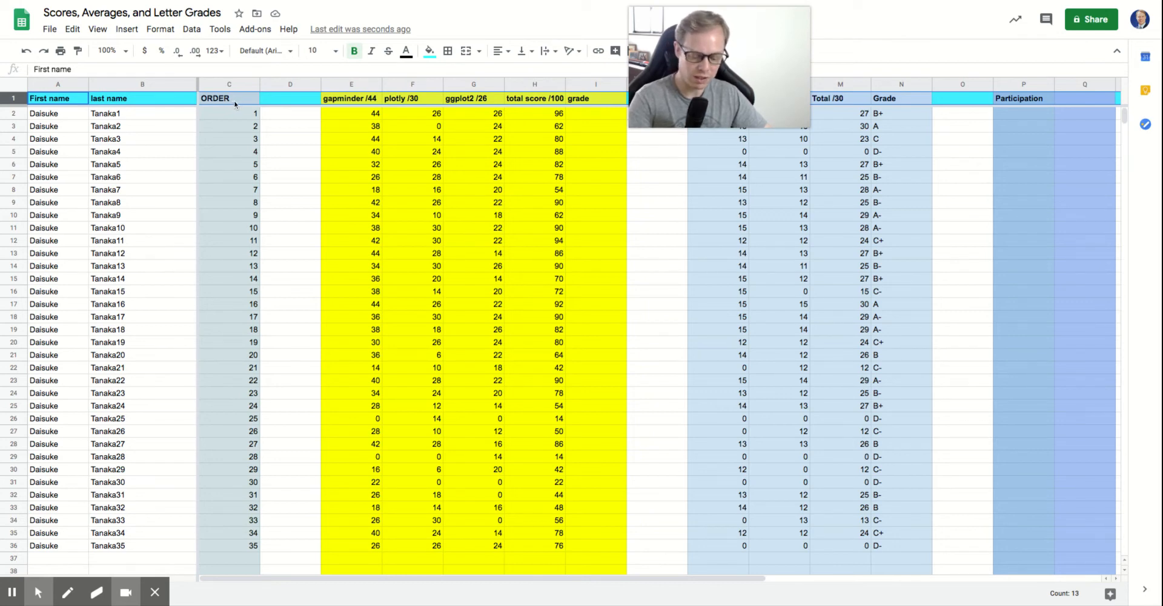
pyautogui.hotkey('alt', 'f')
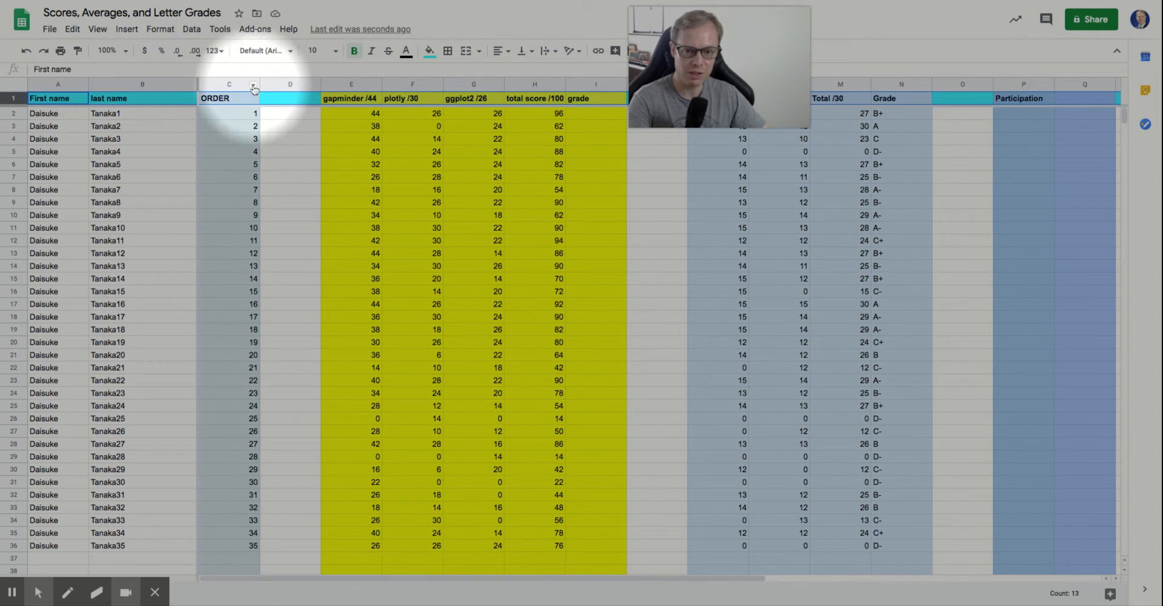
pyautogui.click(254, 86)
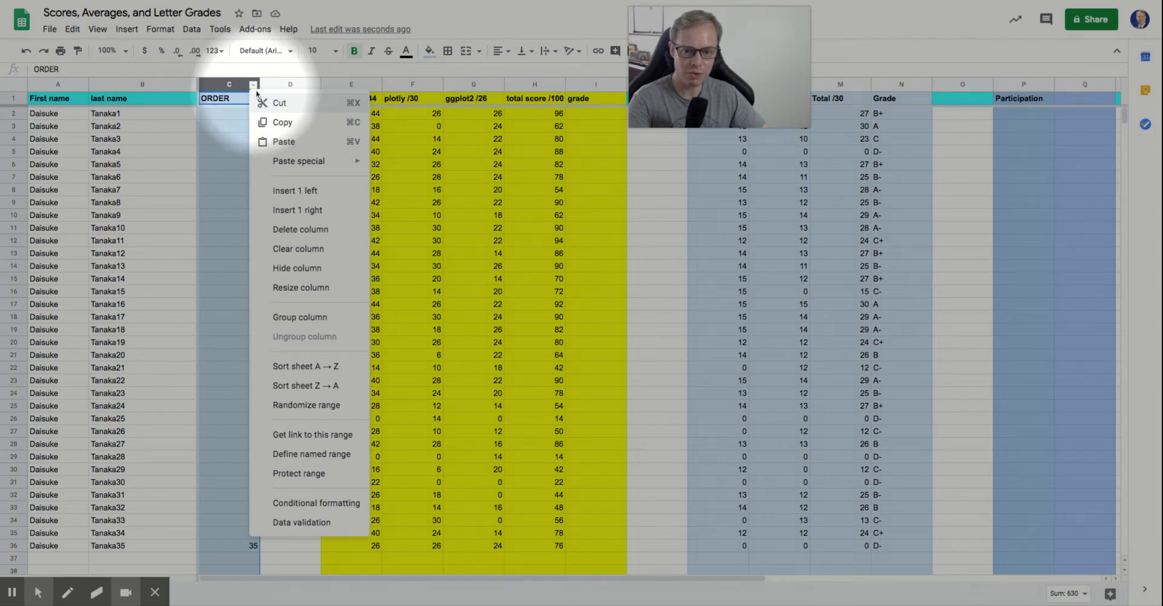
pyautogui.hotkey('alt', 'f')
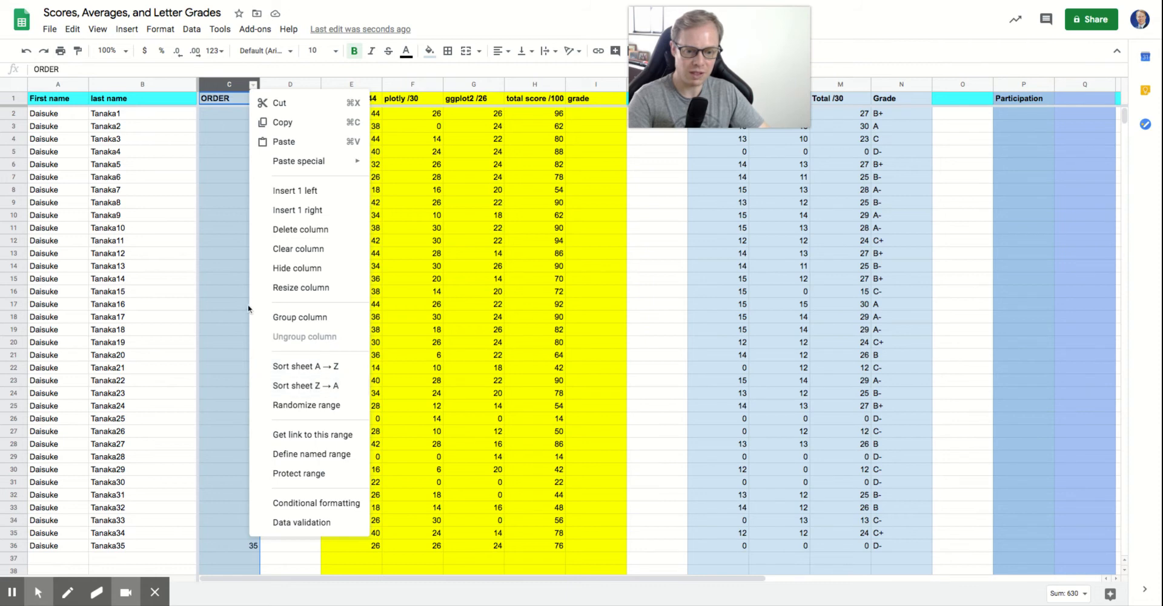
pyautogui.click(228, 294)
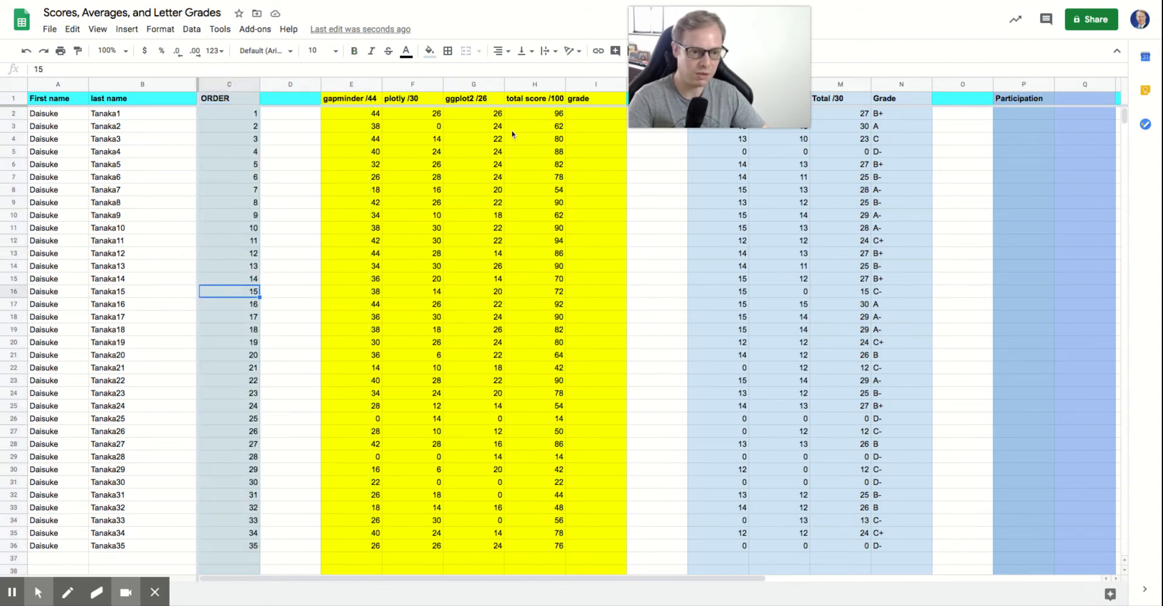
# Sort the whole sheet by the total score /100 column from highest to lowest.
pyautogui.click(545, 84)
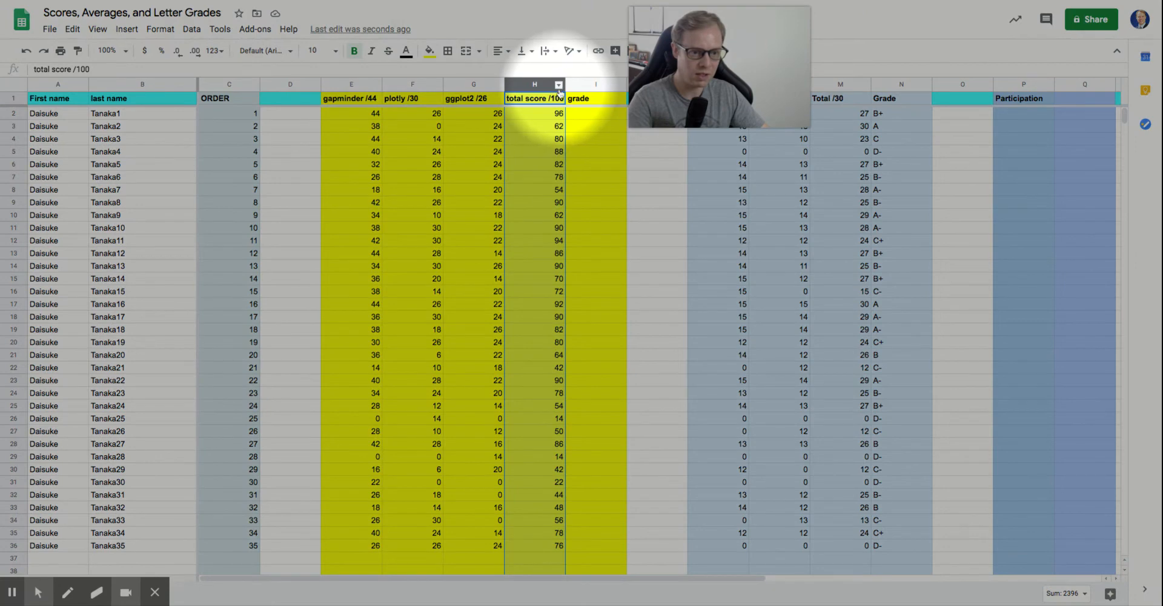
pyautogui.click(559, 85)
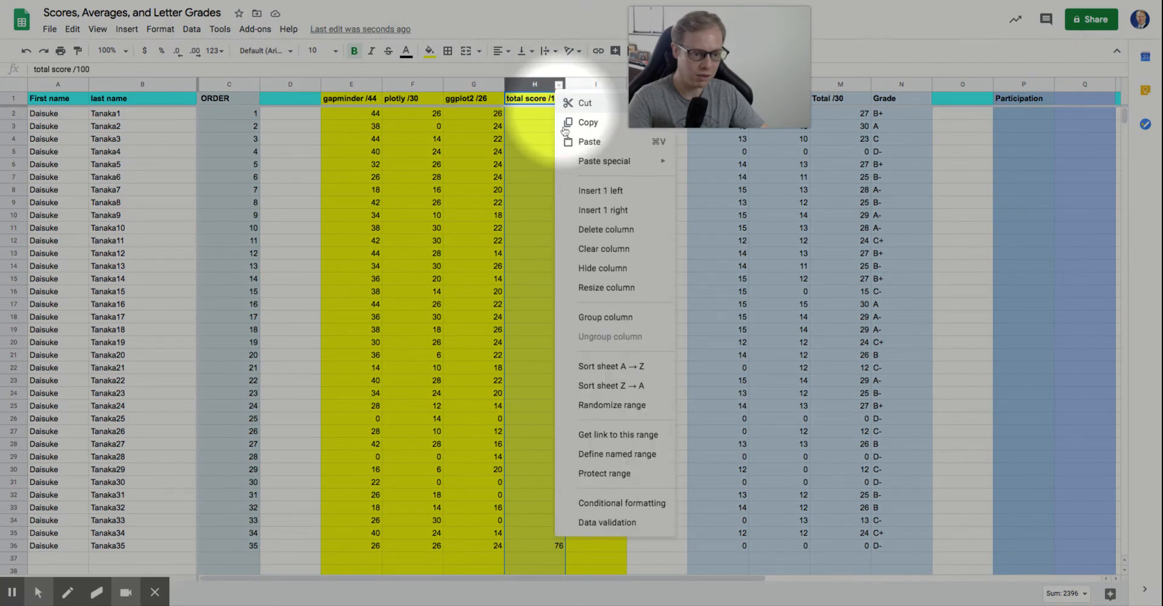
pyautogui.click(612, 387)
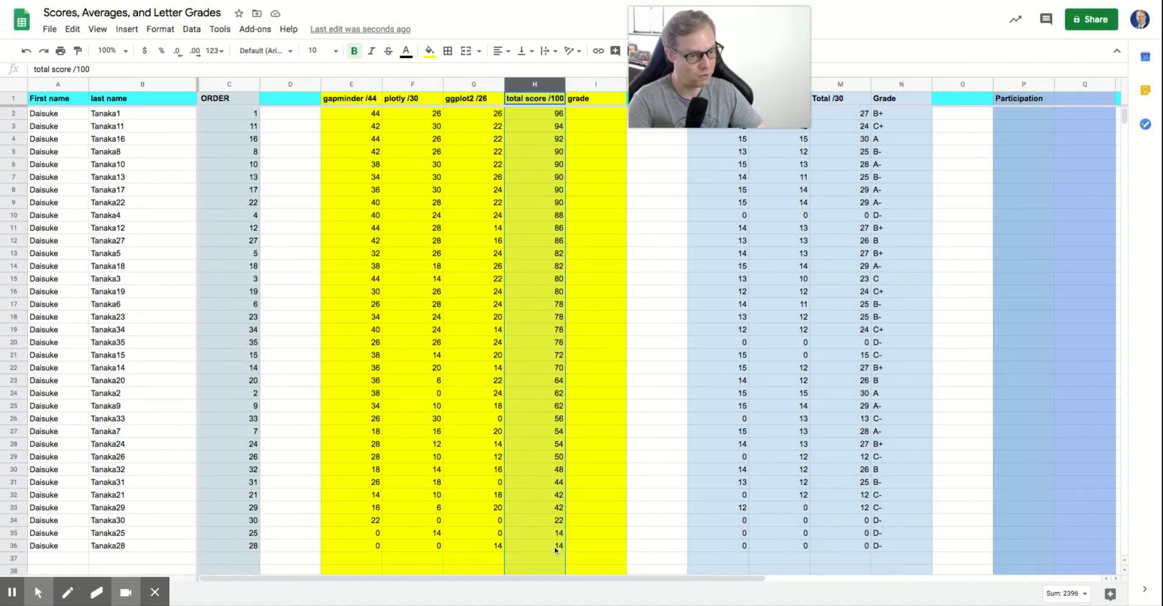
# Enter the letter grade A in I2 and I3 for the two highest total scores.
pyautogui.click(580, 117)
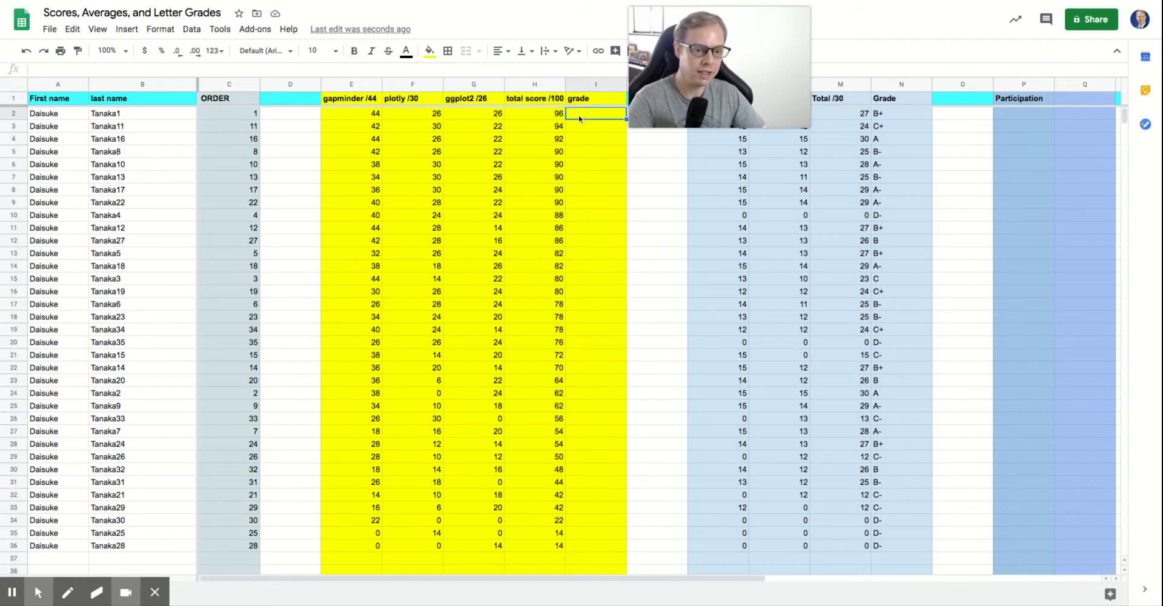
pyautogui.write('A')
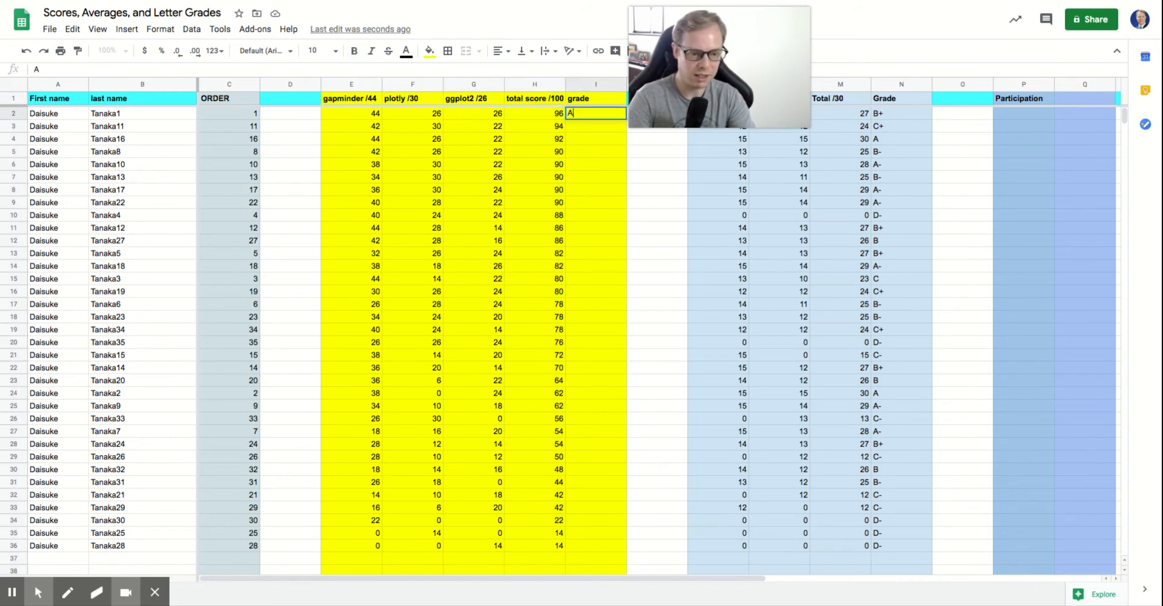
pyautogui.press('Return')
pyautogui.write('A')
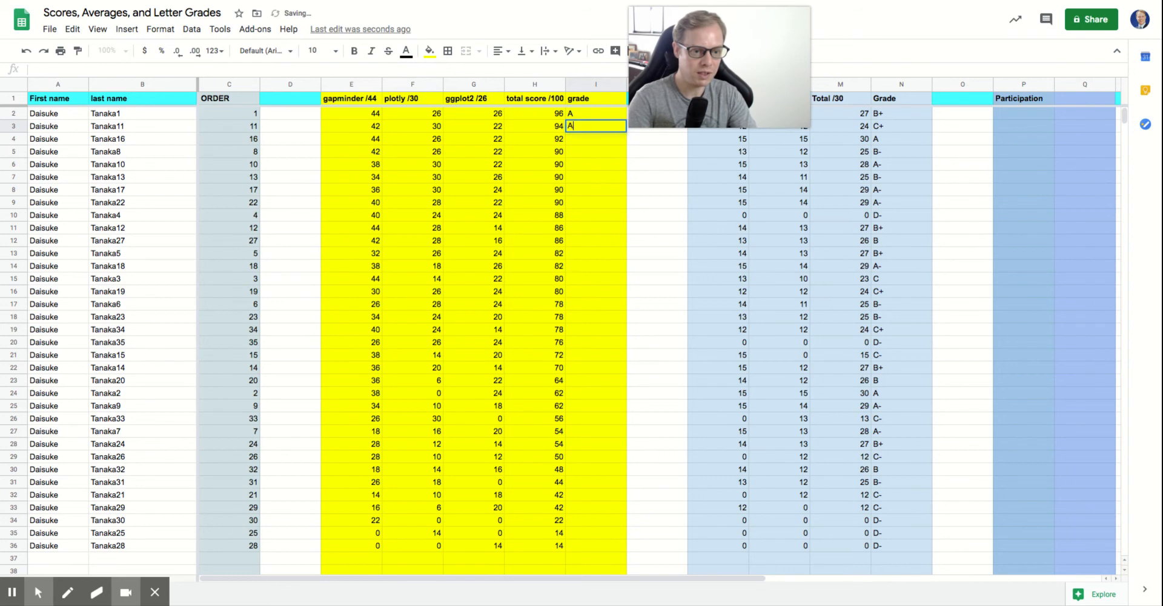
pyautogui.press('Return')
# Continue the grade column with A- in I4 through I9 and B+ in I10.
pyautogui.write('A-')
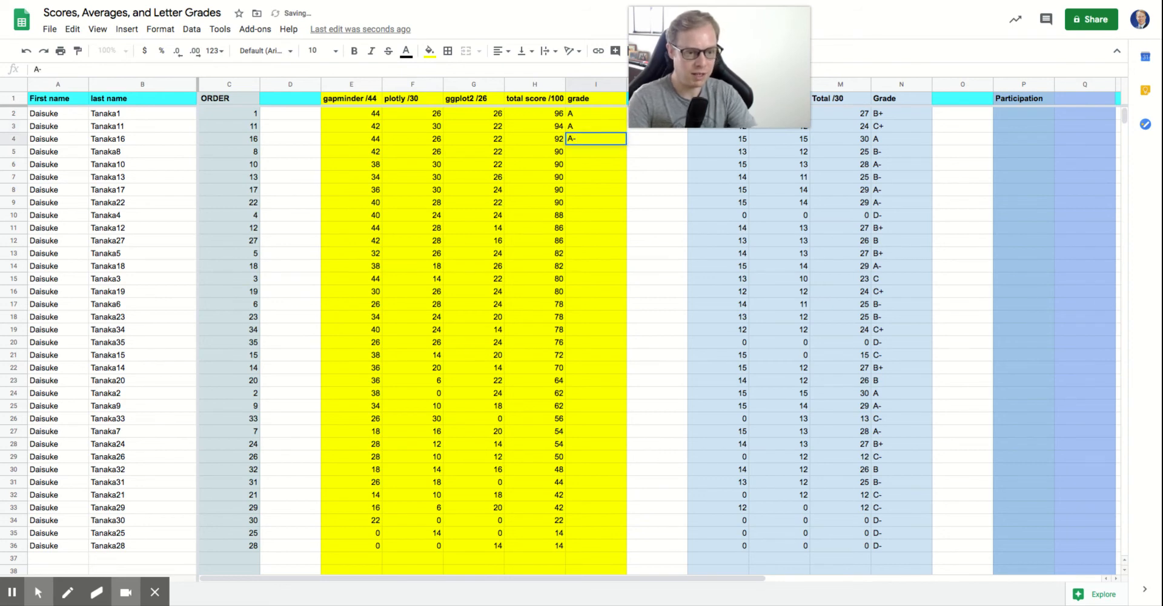
pyautogui.press('Return')
pyautogui.write('A')
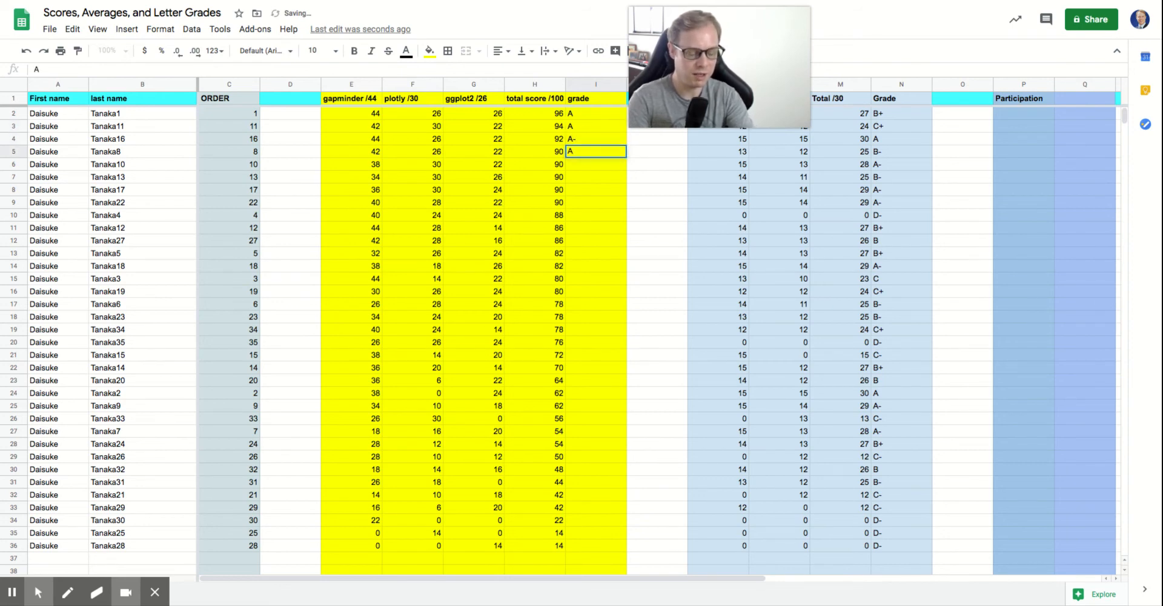
pyautogui.write('-')
pyautogui.press('Return')
pyautogui.write('A')
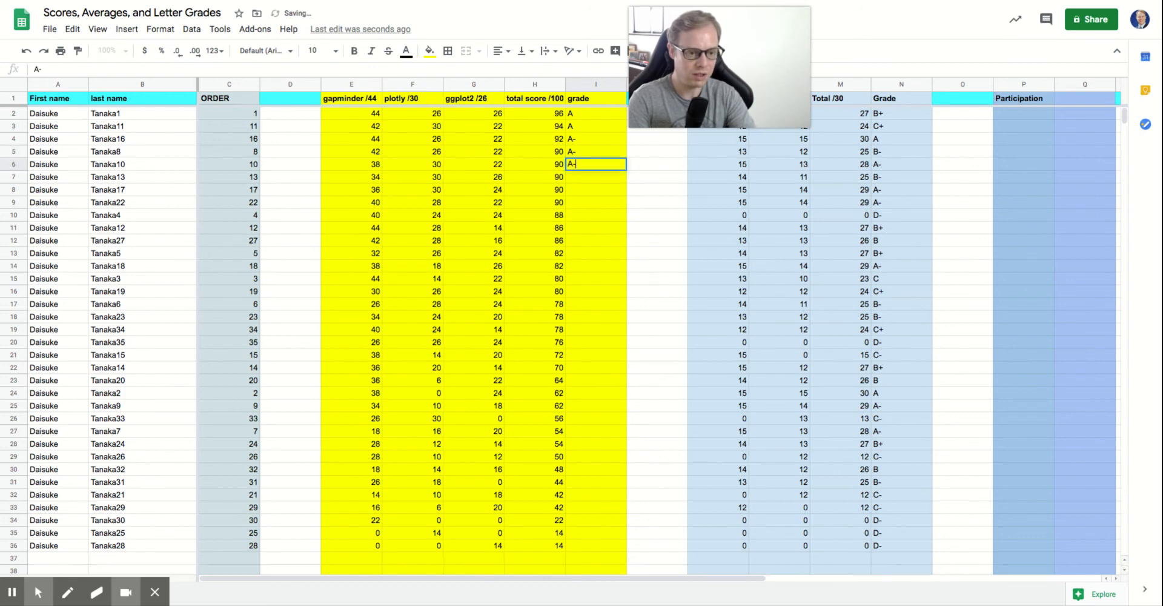
pyautogui.press('Return')
pyautogui.write('A-')
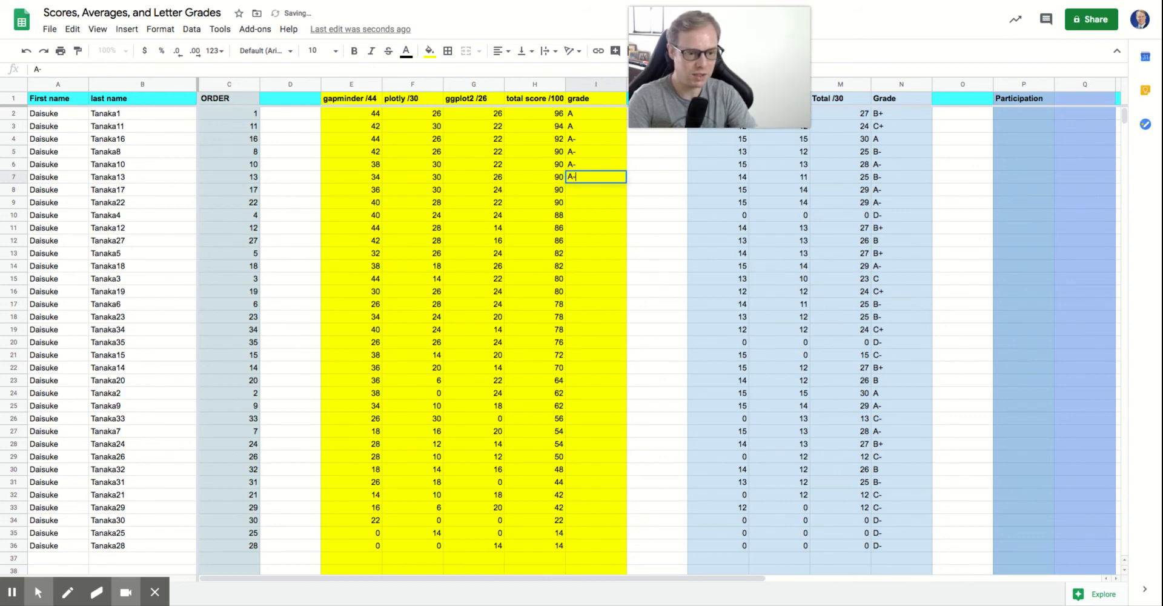
pyautogui.press('Return')
pyautogui.write('A-')
pyautogui.press('Return')
pyautogui.write('A-')
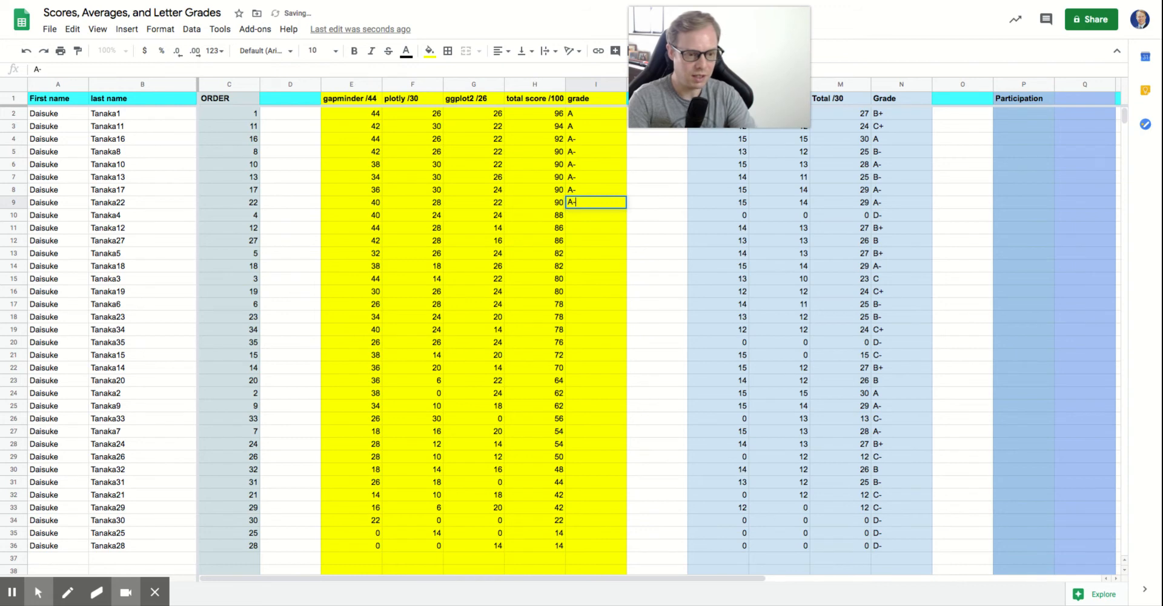
pyautogui.press('Return')
pyautogui.write('B+')
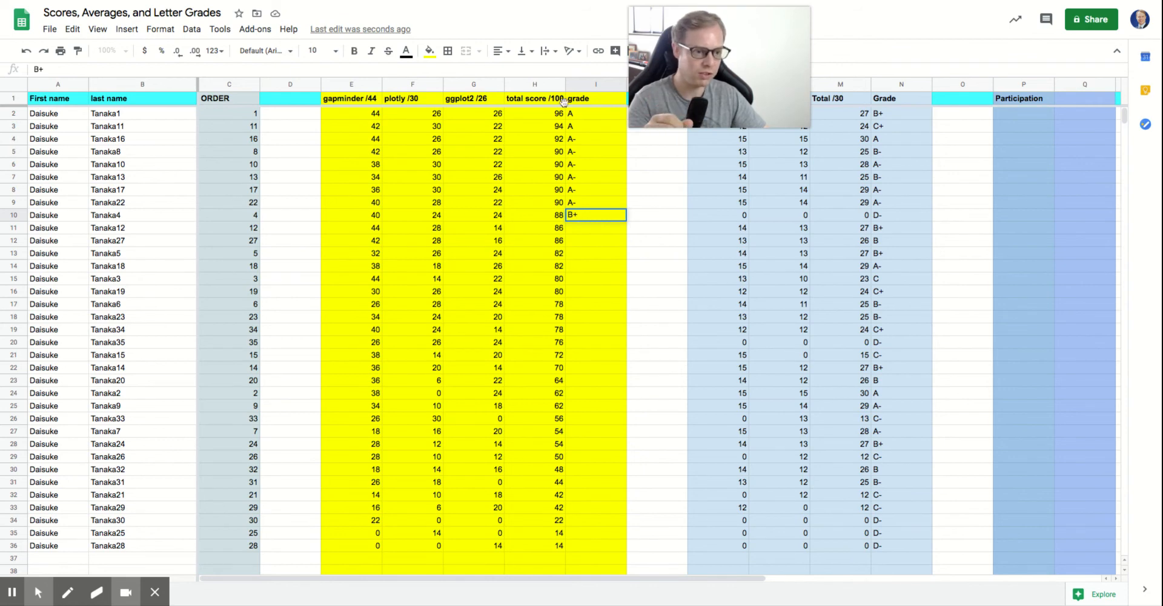
# Review the lower letter grades from C- to D- in column I against the total scores beside them.
pyautogui.moveTo(694, 106)
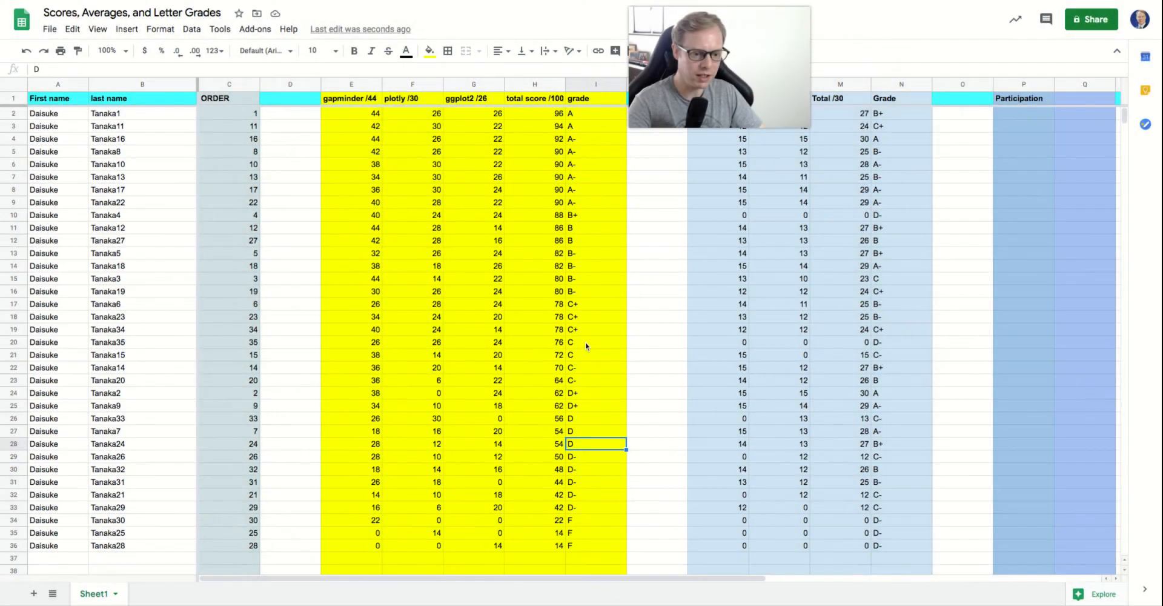
pyautogui.click(590, 419)
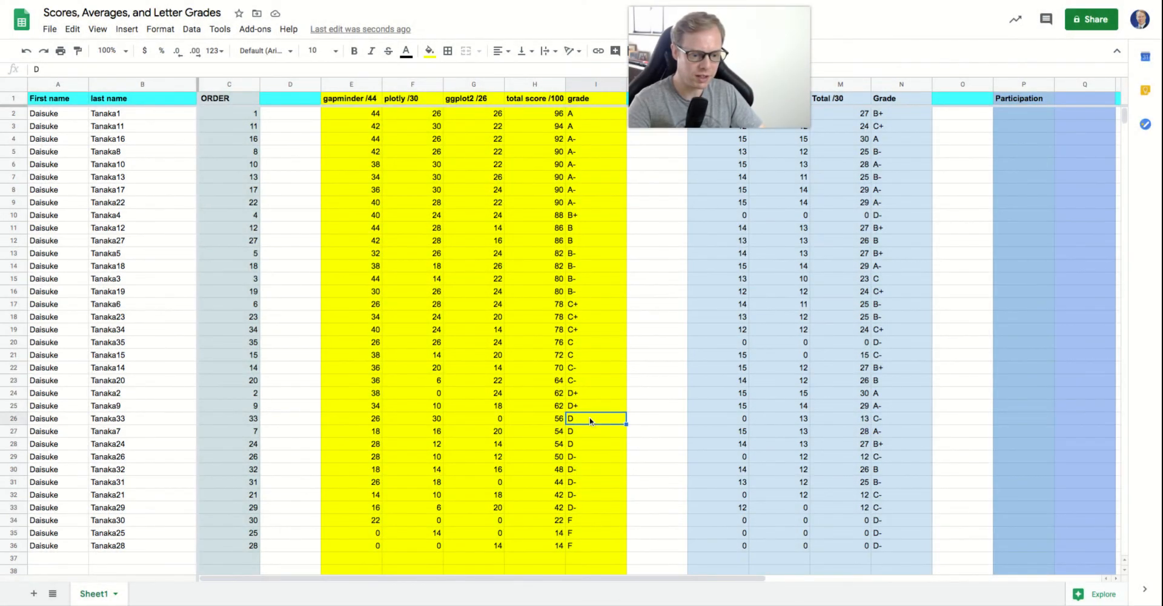
pyautogui.click(587, 407)
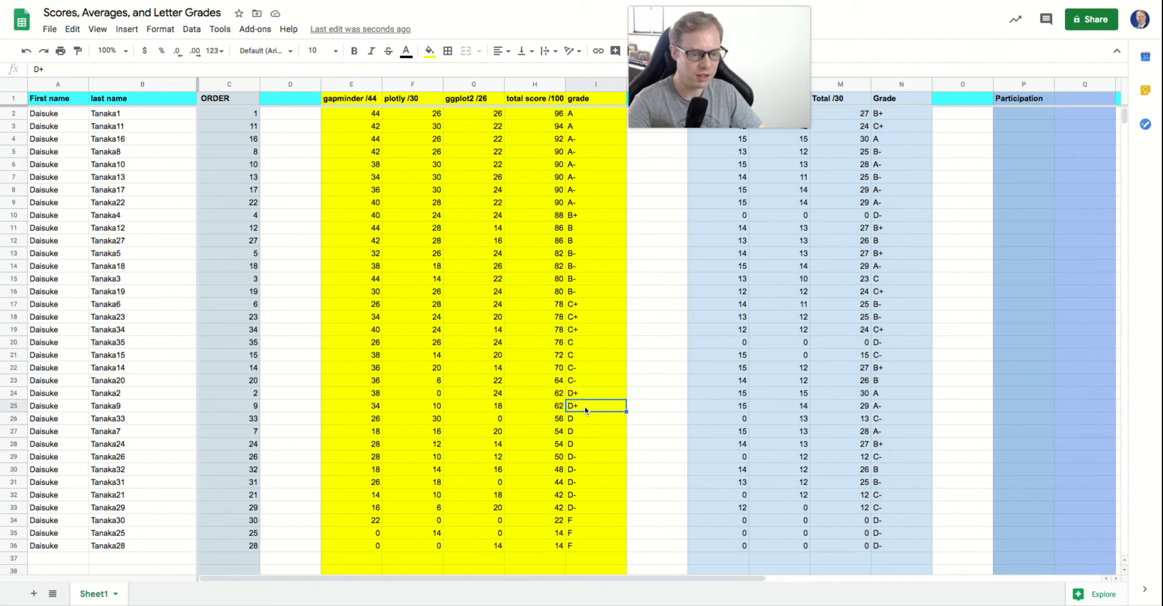
pyautogui.click(586, 471)
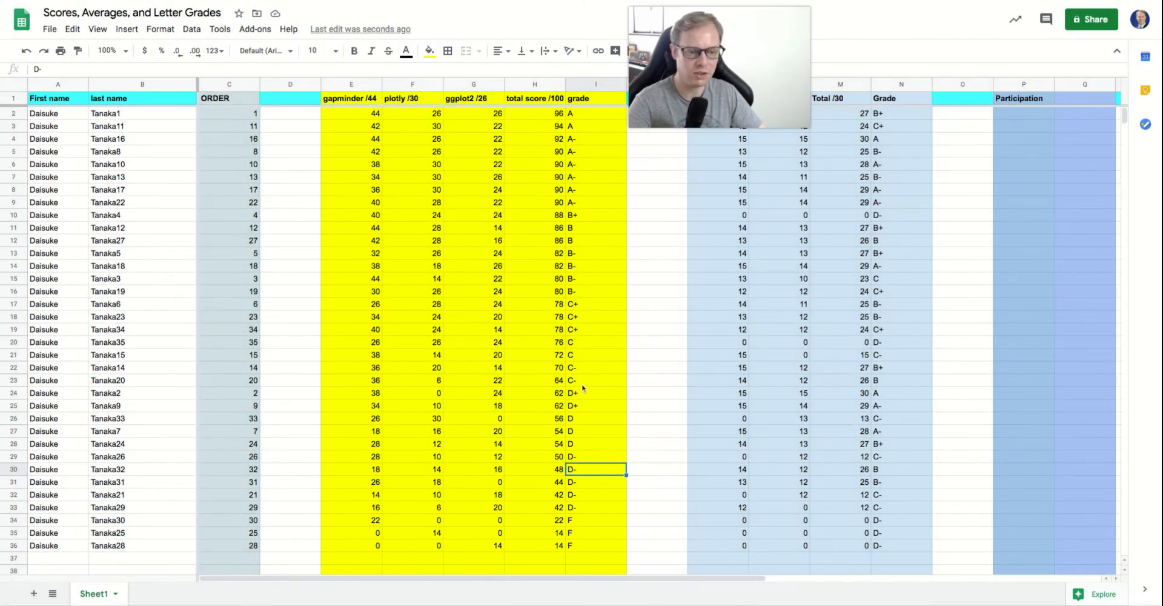
pyautogui.click(592, 382)
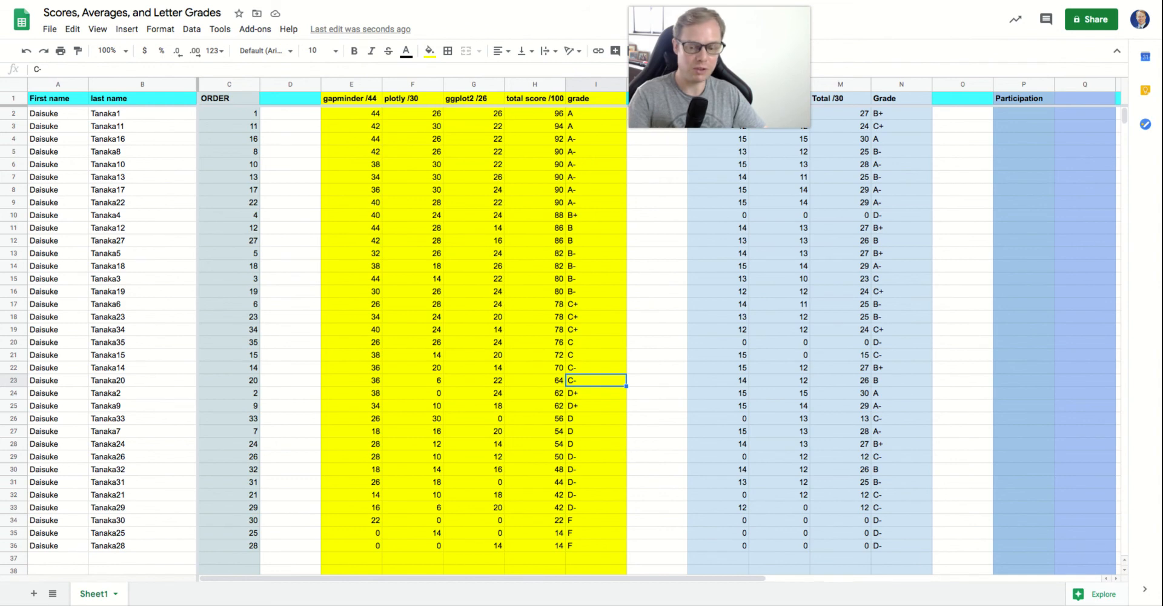
# Sort the sheet by the ORDER column in ascending order to restore the original student sequence.
pyautogui.click(121, 117)
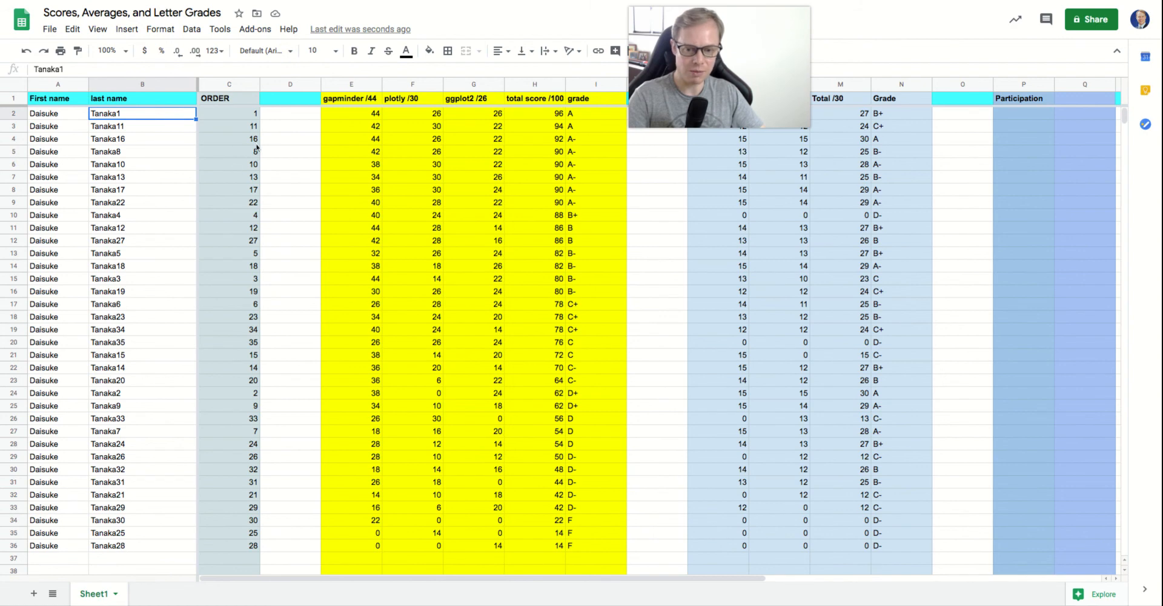
pyautogui.click(237, 116)
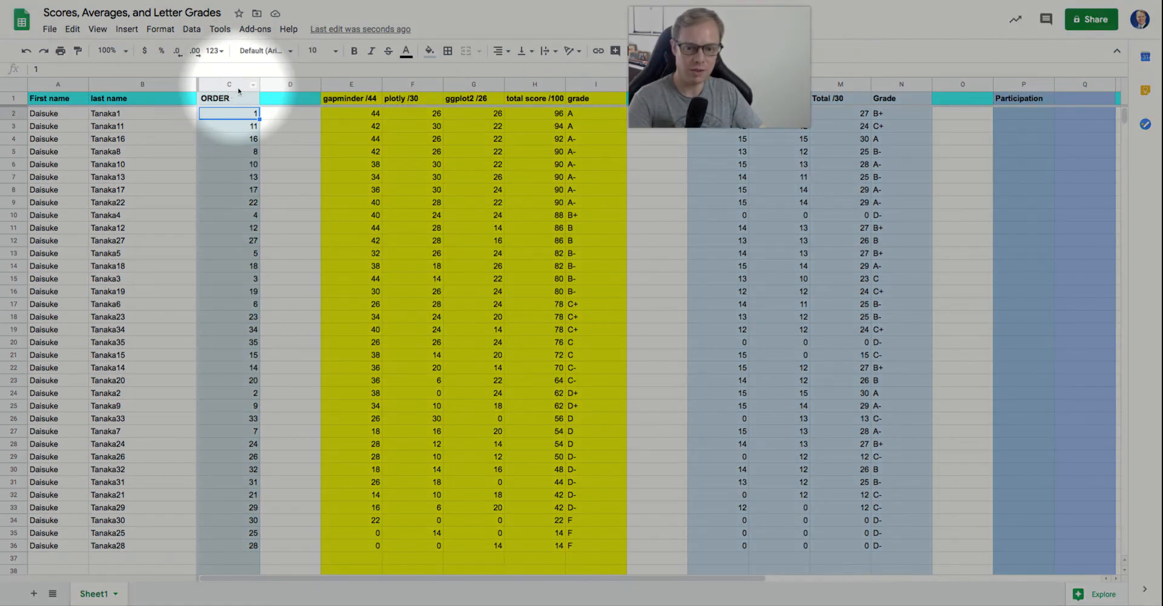
pyautogui.click(253, 88)
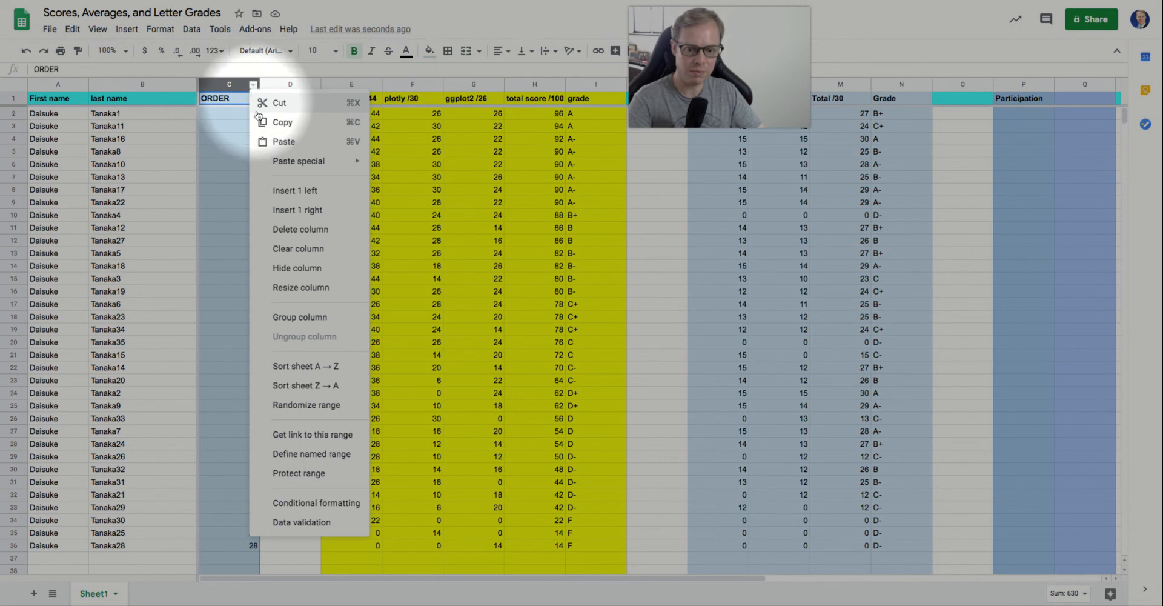
pyautogui.click(316, 365)
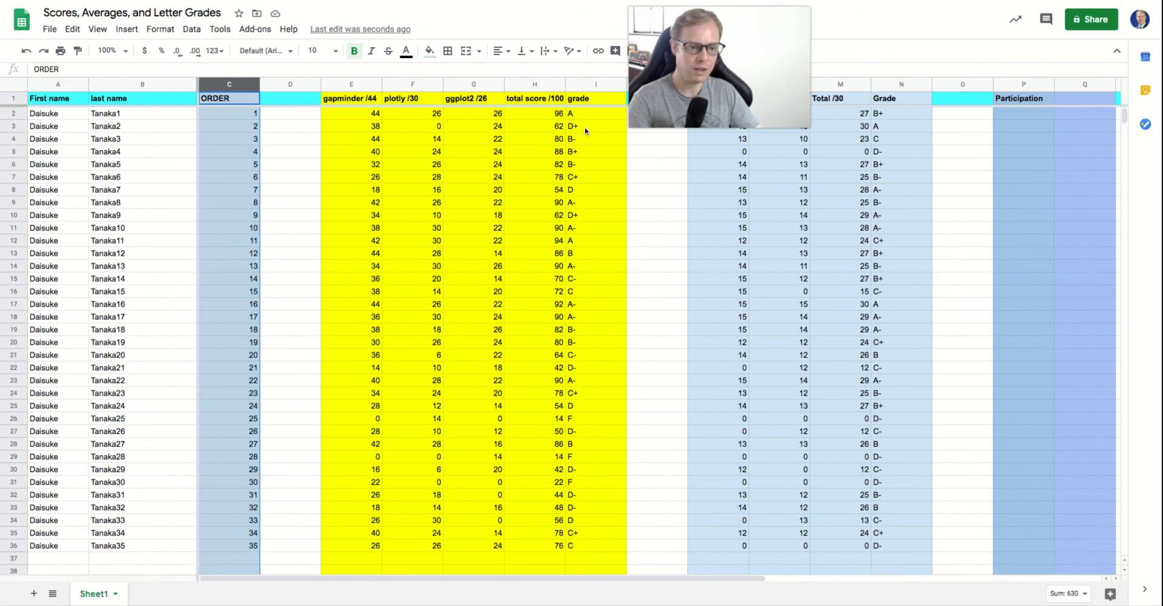
# Select the entire grade column I.
pyautogui.click(583, 86)
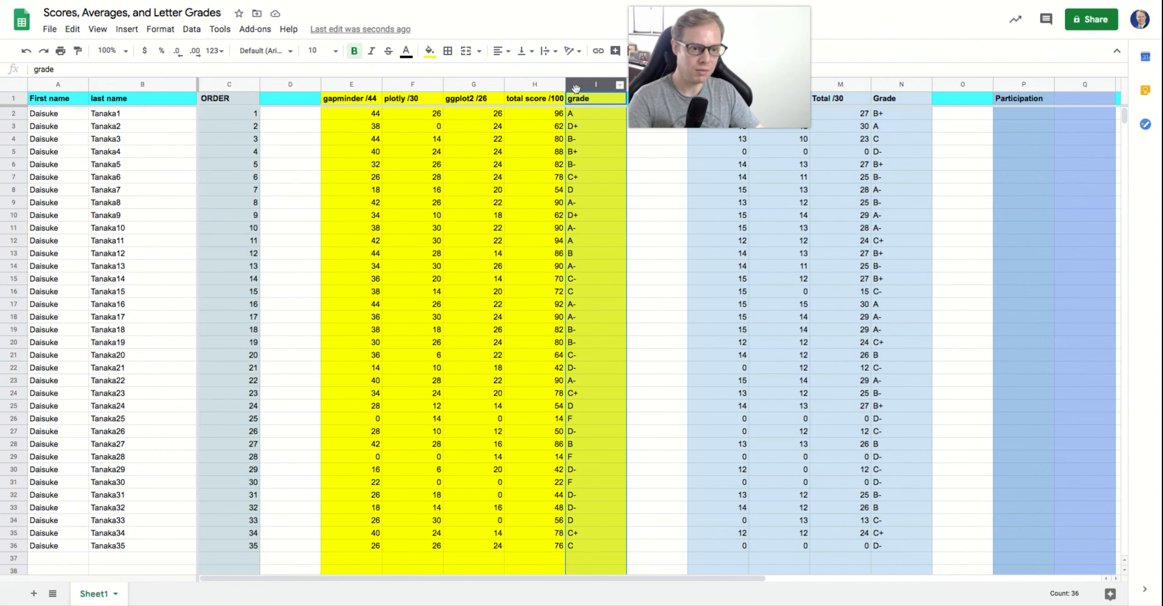